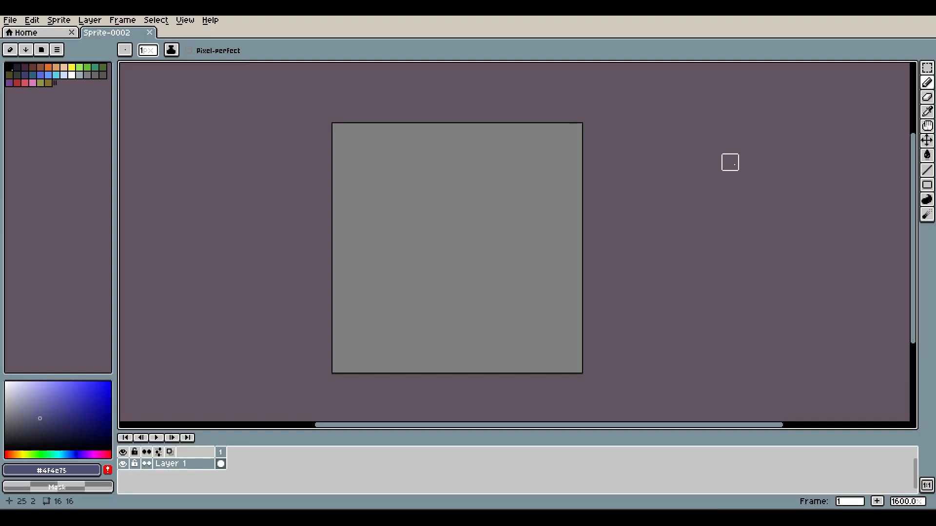
# Step: Draw a solid black silhouette of a stocky figure with wide shoulders and two short feet at the canvas's lower edge
pyautogui.click(9, 68)
pyautogui.scroll(1, 432, 211)
pyautogui.scroll(-1, 433, 211)
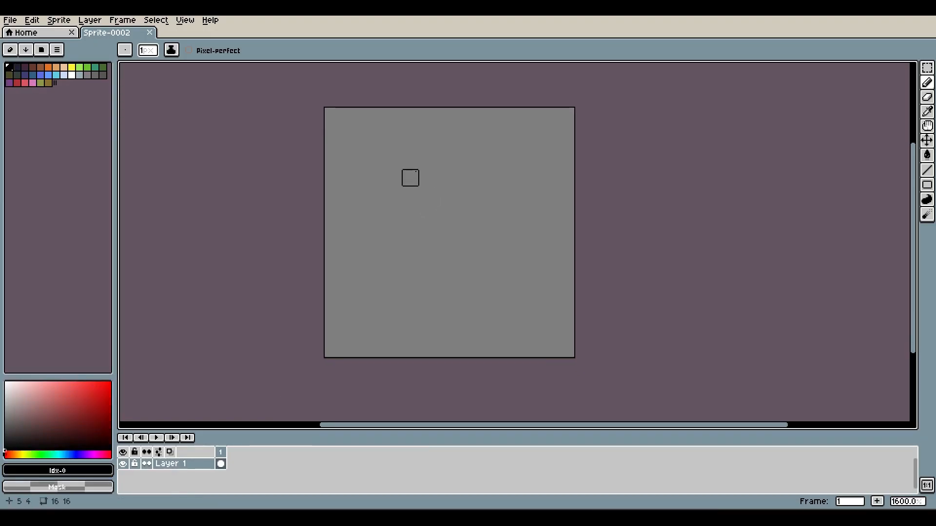
pyautogui.moveTo(410, 177)
pyautogui.mouseDown()
pyautogui.moveTo(519, 178)
pyautogui.moveTo(519, 271)
pyautogui.moveTo(472, 349)
pyautogui.moveTo(487, 299)
pyautogui.moveTo(426, 241)
pyautogui.moveTo(379, 240)
pyautogui.moveTo(380, 303)
pyautogui.mouseUp()
pyautogui.moveTo(535, 225); pyautogui.dragTo(535, 303)
pyautogui.press('e')
pyautogui.click(535, 225)
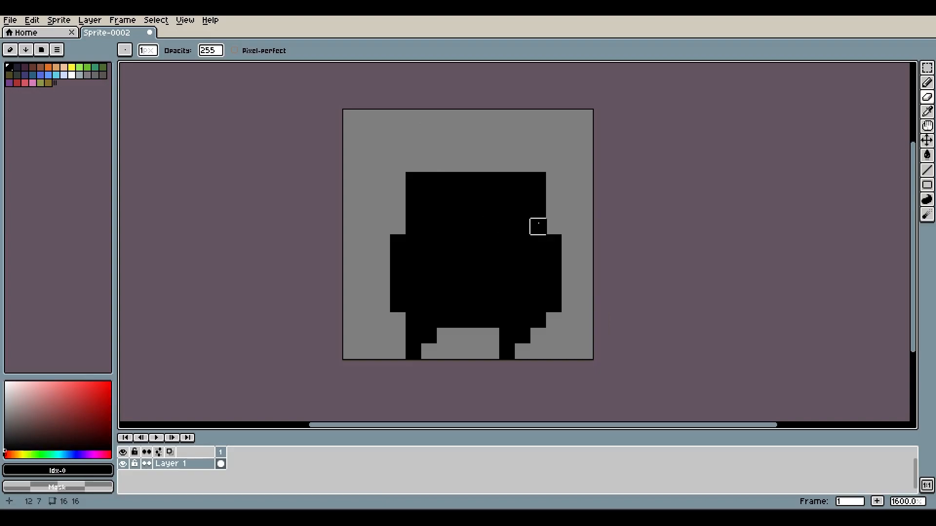
# Step: Paint the silhouette's torso and sleeves as a red coat with HSB 0°, 71, 82, leaving the hands and belt black
pyautogui.press('i')
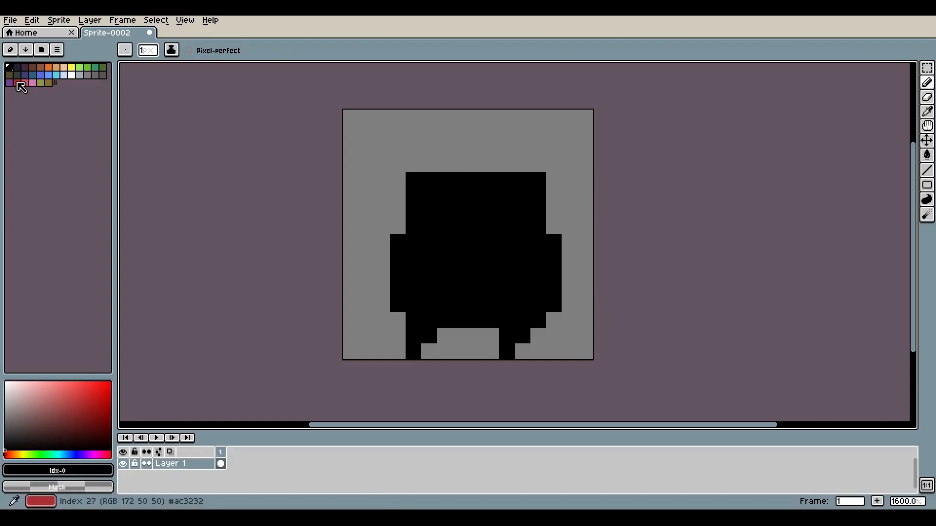
pyautogui.click(17, 82)
pyautogui.click(80, 394)
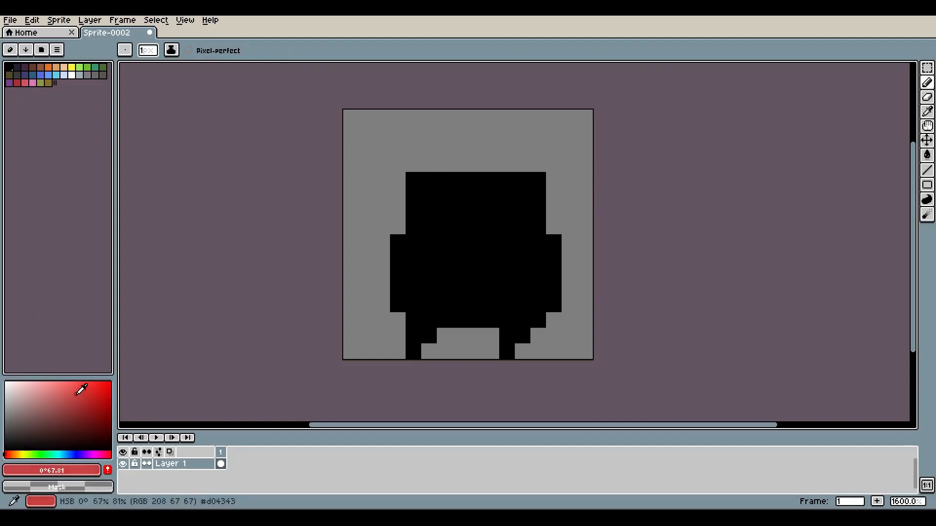
pyautogui.click(81, 394)
pyautogui.press('v')
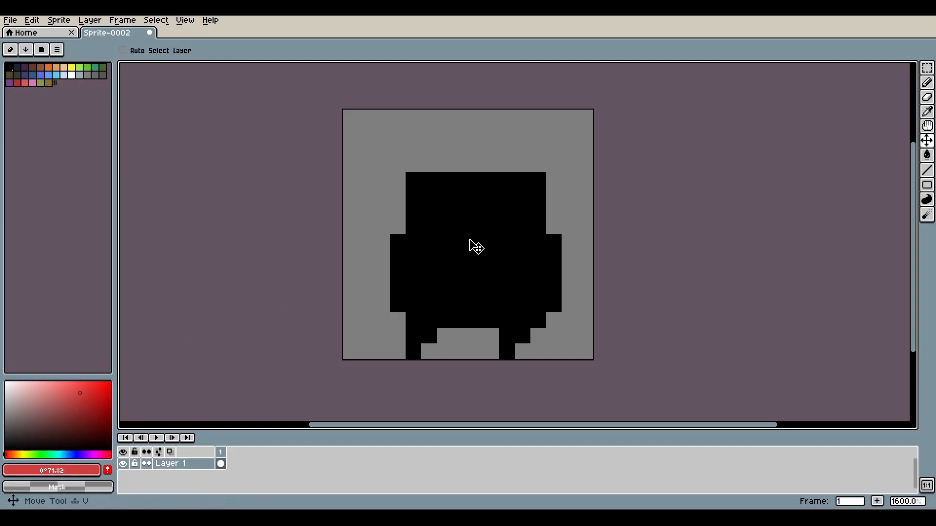
pyautogui.press('b')
pyautogui.moveTo(439, 245); pyautogui.dragTo(403, 222)
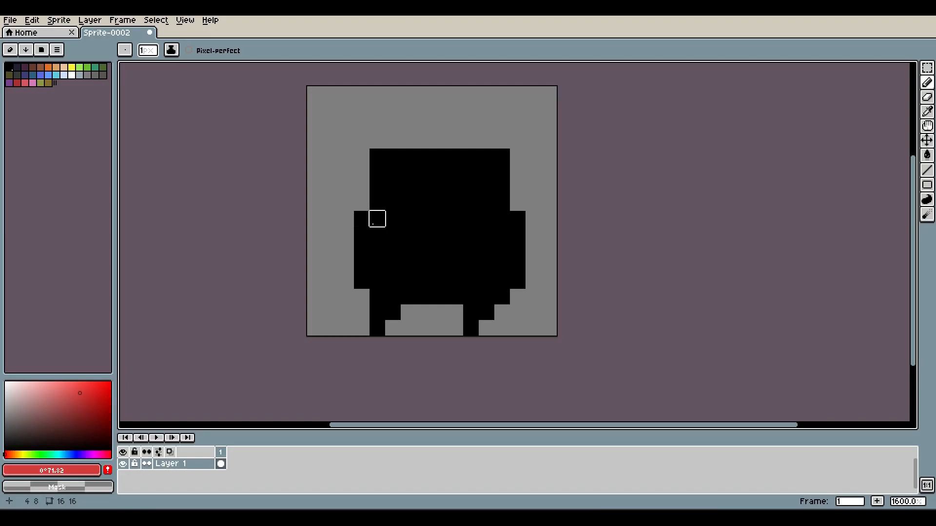
pyautogui.moveTo(377, 219)
pyautogui.mouseDown()
pyautogui.moveTo(361, 218)
pyautogui.moveTo(393, 235)
pyautogui.moveTo(363, 248)
pyautogui.moveTo(393, 234)
pyautogui.mouseUp()
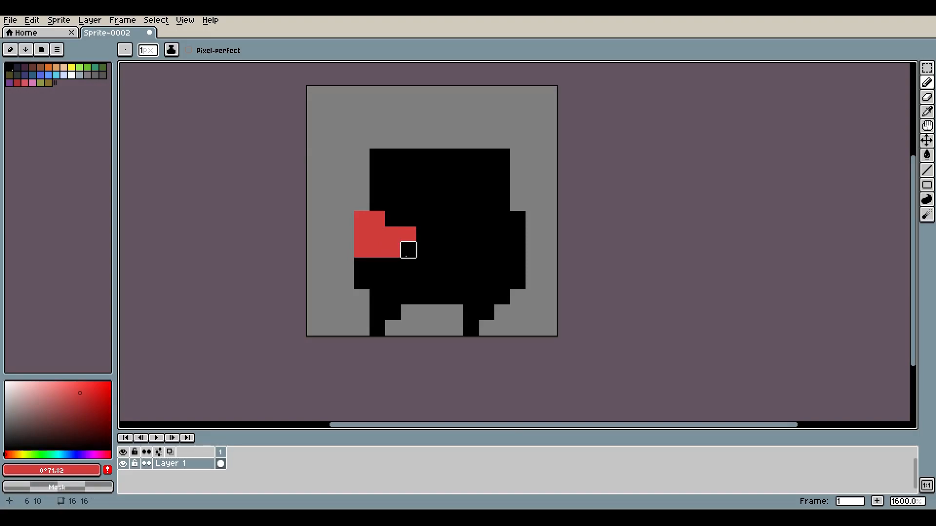
pyautogui.click(409, 281)
pyautogui.moveTo(393, 296)
pyautogui.mouseDown()
pyautogui.moveTo(377, 296)
pyautogui.moveTo(502, 282)
pyautogui.mouseUp()
pyautogui.click(392, 281)
pyautogui.click(408, 250)
pyautogui.moveTo(517, 234); pyautogui.dragTo(501, 265)
pyautogui.moveTo(393, 219)
pyautogui.mouseDown()
pyautogui.moveTo(438, 265)
pyautogui.moveTo(424, 266)
pyautogui.mouseUp()
# Step: Repaint both boots and the belt across the coat in a very dark grey
pyautogui.keyDown('alt'); pyautogui.click(369, 282); pyautogui.keyUp('alt')
pyautogui.click(11, 440)
pyautogui.moveTo(393, 312); pyautogui.dragTo(378, 328)
pyautogui.moveTo(486, 313); pyautogui.dragTo(471, 328)
pyautogui.moveTo(409, 266); pyautogui.dragTo(502, 265)
# Step: Fill both hands and the head with a skin tone of HSB 33°, 27, 88
pyautogui.moveTo(32, 404); pyautogui.dragTo(34, 390)
pyautogui.press('g')
pyautogui.click(377, 273)
pyautogui.click(517, 273)
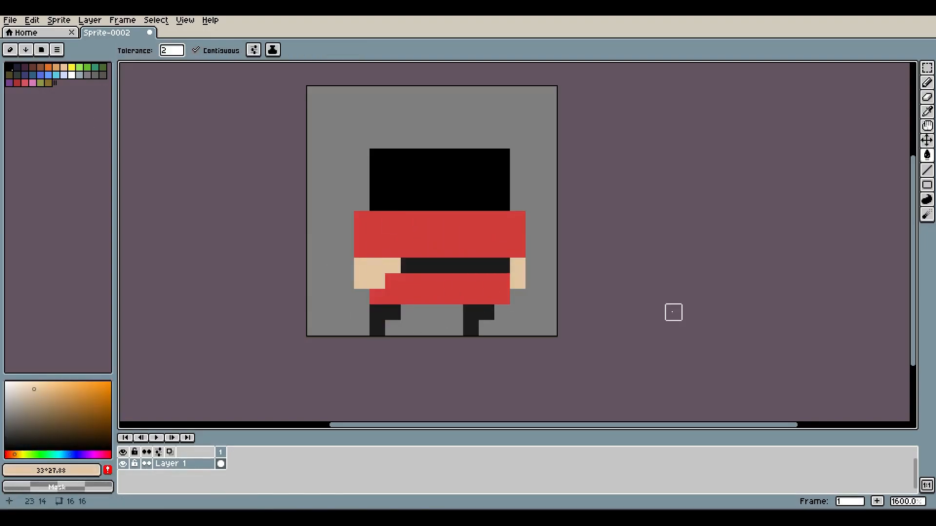
pyautogui.click(487, 203)
# Step: Paint a single-pixel yellow buckle on the belt using HSB 53°, 58, 92
pyautogui.click(79, 391)
pyautogui.click(21, 455)
pyautogui.click(67, 386)
pyautogui.press('b')
pyautogui.click(471, 266)
pyautogui.scroll(1, 443, 246)
pyautogui.scroll(-1, 695, 331)
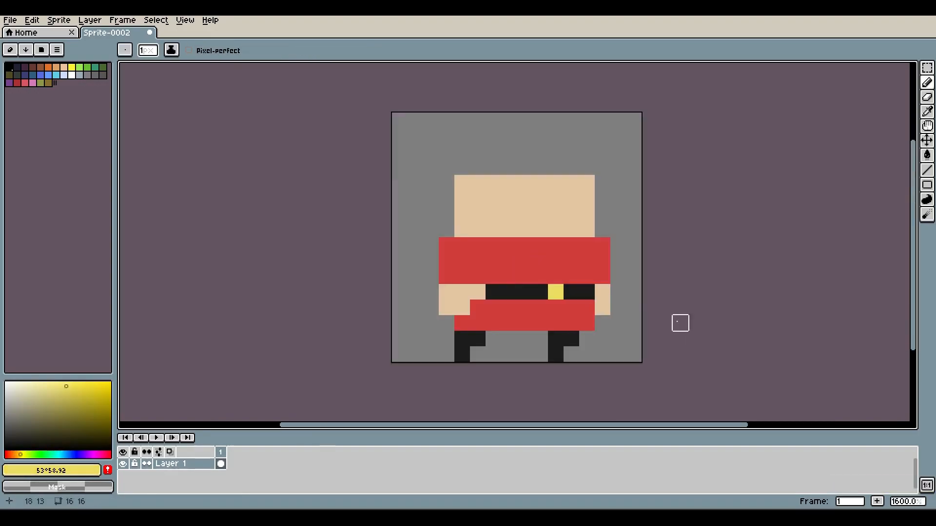
# Step: Paint a full beard and side hair in pale bluish white, HSB 193°, 4, 88, over the lower face and chest
pyautogui.moveTo(516, 202); pyautogui.dragTo(491, 196)
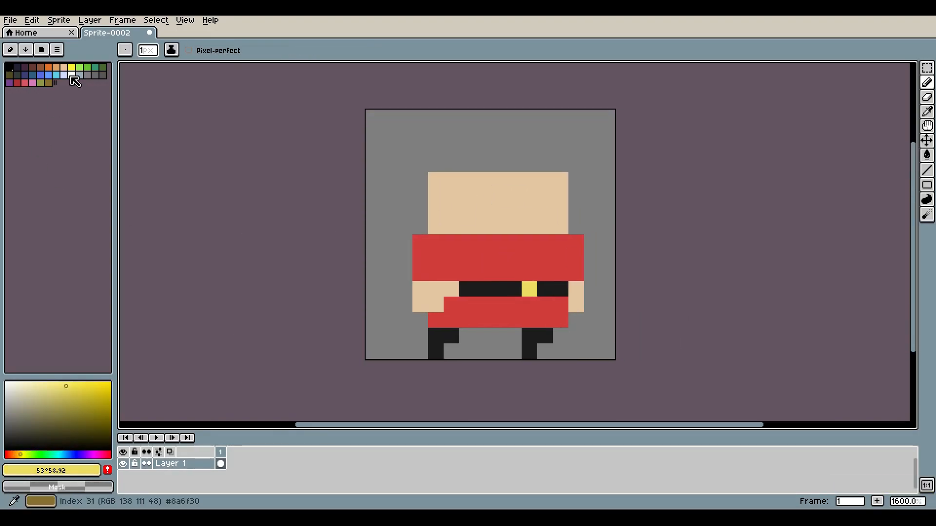
pyautogui.click(72, 75)
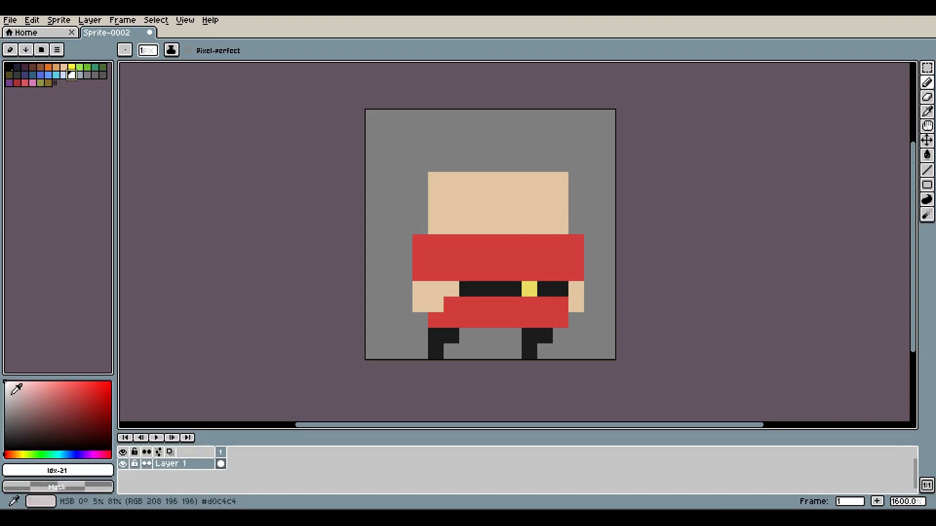
pyautogui.click(6, 388)
pyautogui.moveTo(7, 388); pyautogui.dragTo(9, 389)
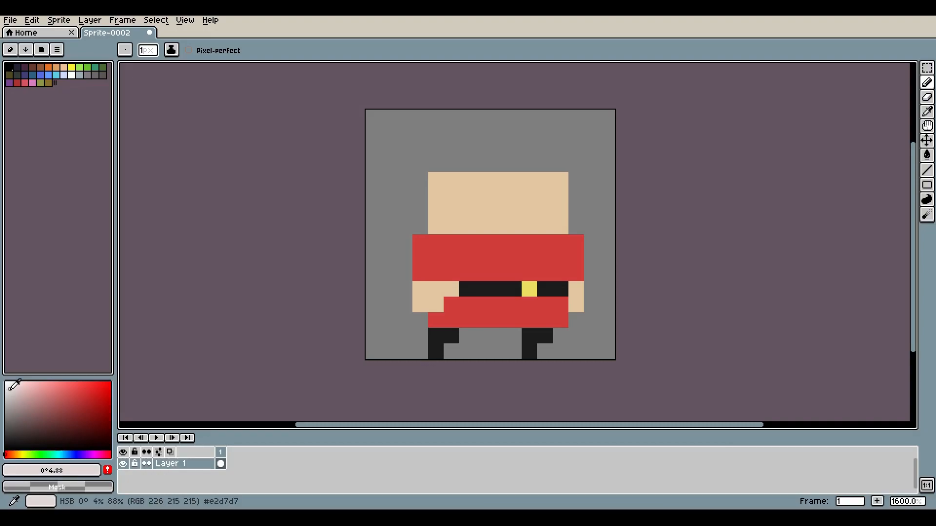
pyautogui.click(60, 455)
pyautogui.moveTo(61, 456); pyautogui.dragTo(62, 455)
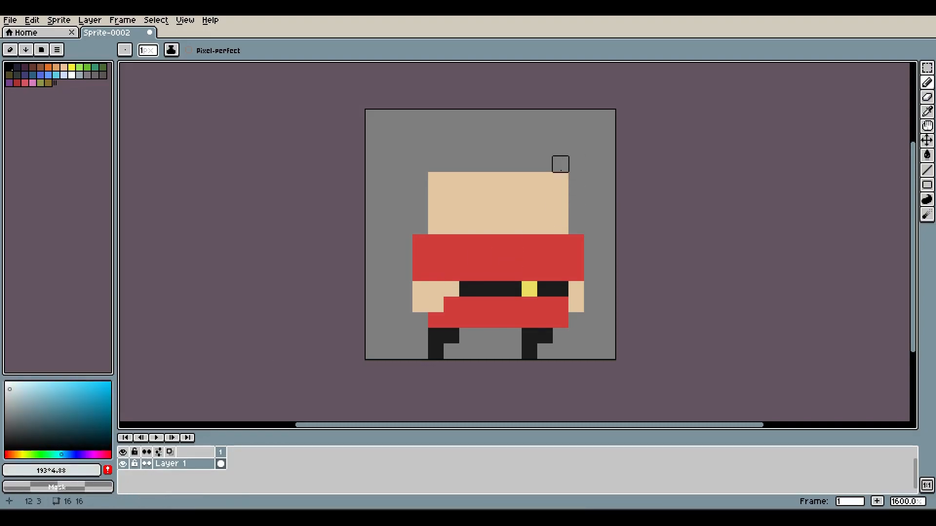
pyautogui.moveTo(480, 210)
pyautogui.mouseDown()
pyautogui.moveTo(502, 240)
pyautogui.moveTo(545, 258)
pyautogui.mouseUp()
pyautogui.press('v')
pyautogui.hotkey('ctrl', 'z')
pyautogui.press('b')
pyautogui.moveTo(452, 225)
pyautogui.mouseDown()
pyautogui.moveTo(434, 209)
pyautogui.moveTo(451, 225)
pyautogui.moveTo(544, 259)
pyautogui.moveTo(497, 259)
pyautogui.moveTo(560, 227)
pyautogui.mouseUp()
pyautogui.hotkey('ctrl', 'z')
pyautogui.moveTo(544, 273)
pyautogui.mouseDown()
pyautogui.moveTo(514, 274)
pyautogui.moveTo(544, 273)
pyautogui.mouseUp()
# Step: Recolor the coat by filling it with a softer red, HSB 0°, 63, 80
pyautogui.scroll(1, 557, 152)
pyautogui.keyDown('alt'); pyautogui.click(380, 312); pyautogui.keyUp('alt')
pyautogui.click(72, 395)
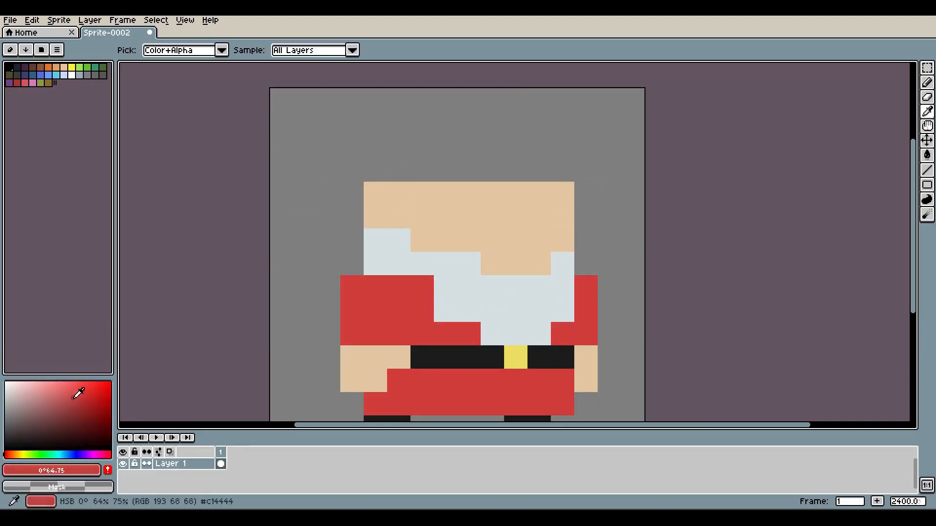
pyautogui.press('g')
pyautogui.click(390, 311)
# Step: Draw a red Santa hat over the top of the head, with its tip drooping behind the hair
pyautogui.scroll(-2, 593, 246)
pyautogui.scroll(2, 597, 249)
pyautogui.press('b')
pyautogui.moveTo(415, 188); pyautogui.dragTo(444, 200)
pyautogui.moveTo(568, 156); pyautogui.dragTo(403, 157)
pyautogui.hotkey('ctrl', 'z')
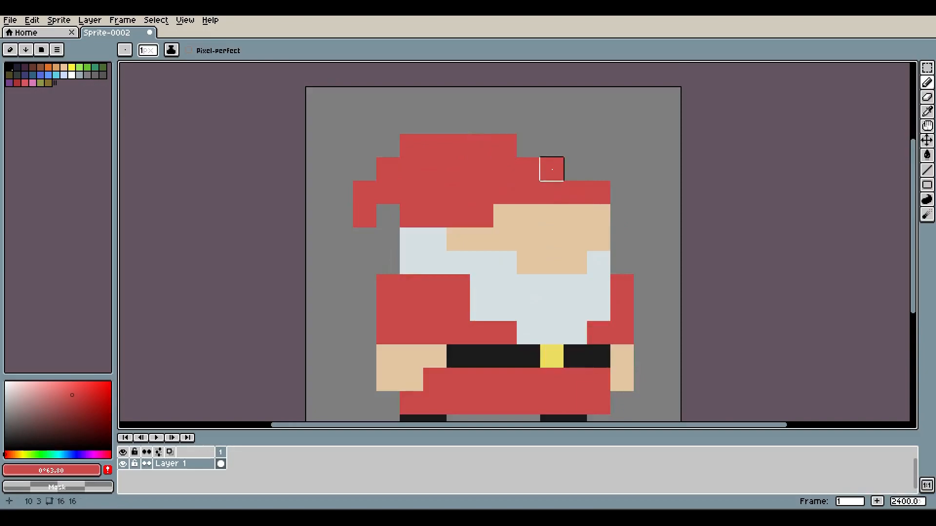
pyautogui.keyDown('alt'); pyautogui.click(598, 167); pyautogui.keyUp('alt')
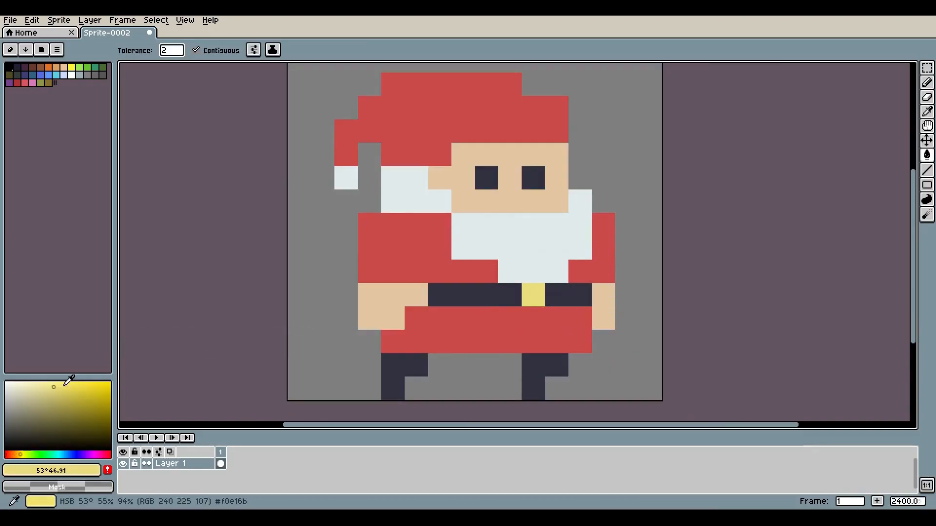
# Step: Recolor the belt buckle with a muted yellow, HSB 53°, 45, 87
pyautogui.click(53, 390)
pyautogui.click(540, 302)
pyautogui.scroll(-1, 658, 244)
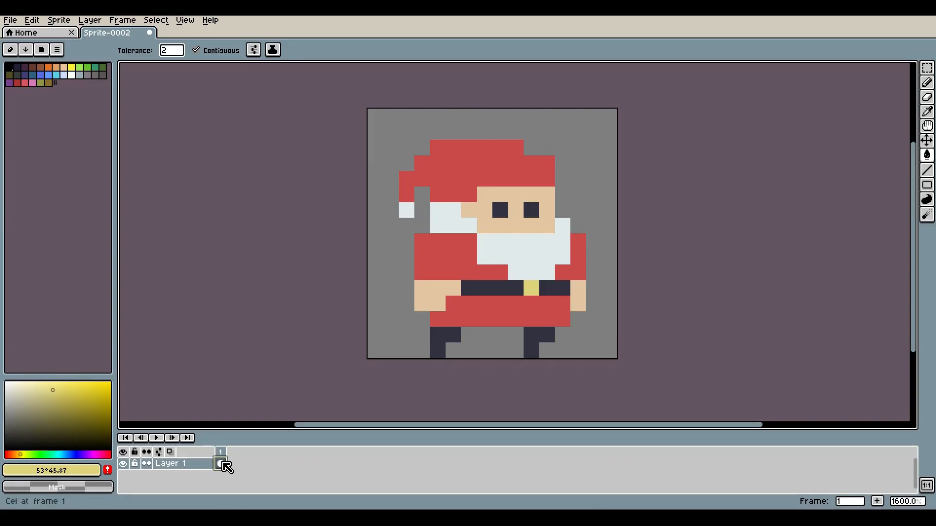
# Step: Duplicate the first frame's cel as frame 2 and move its hat, head and beard down one pixel
pyautogui.rightClick(223, 463)
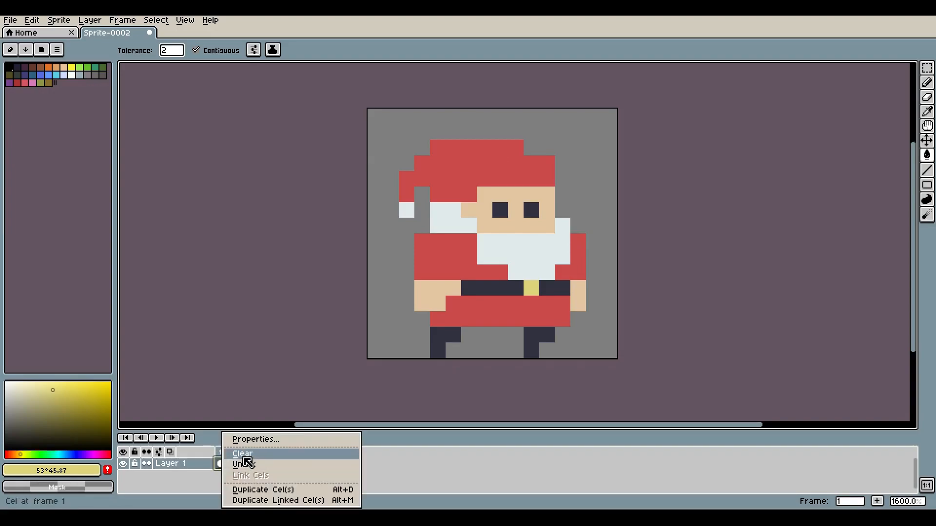
pyautogui.click(320, 500)
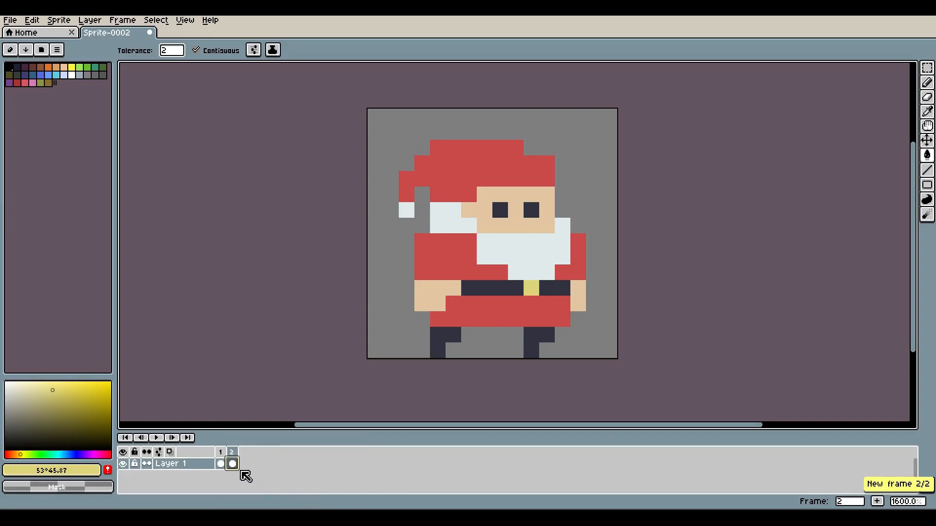
pyautogui.press('m')
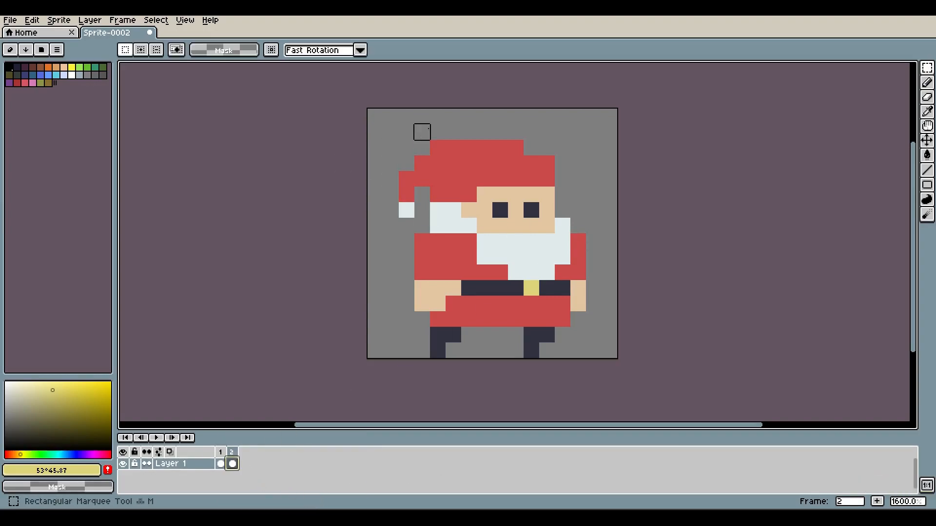
pyautogui.moveTo(383, 108); pyautogui.dragTo(618, 233)
pyautogui.moveTo(562, 225); pyautogui.dragTo(546, 273)
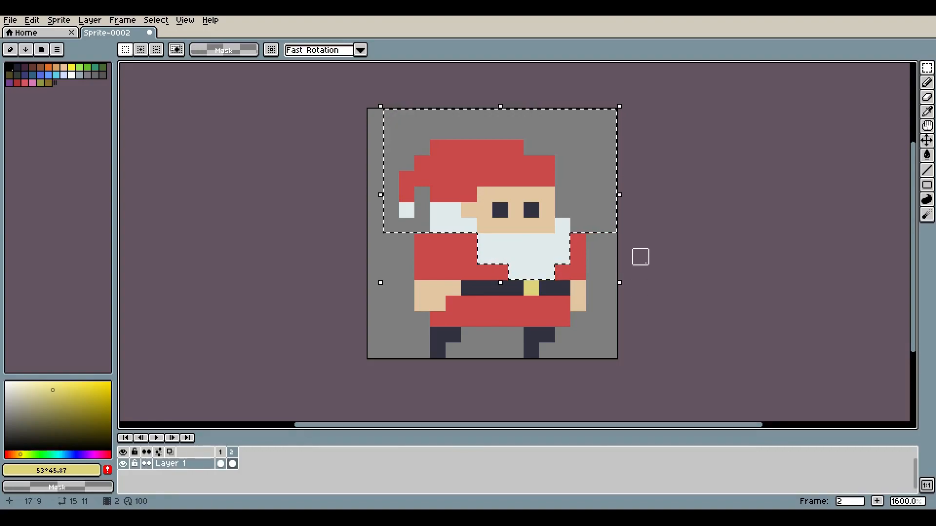
pyautogui.moveTo(518, 201); pyautogui.dragTo(516, 214)
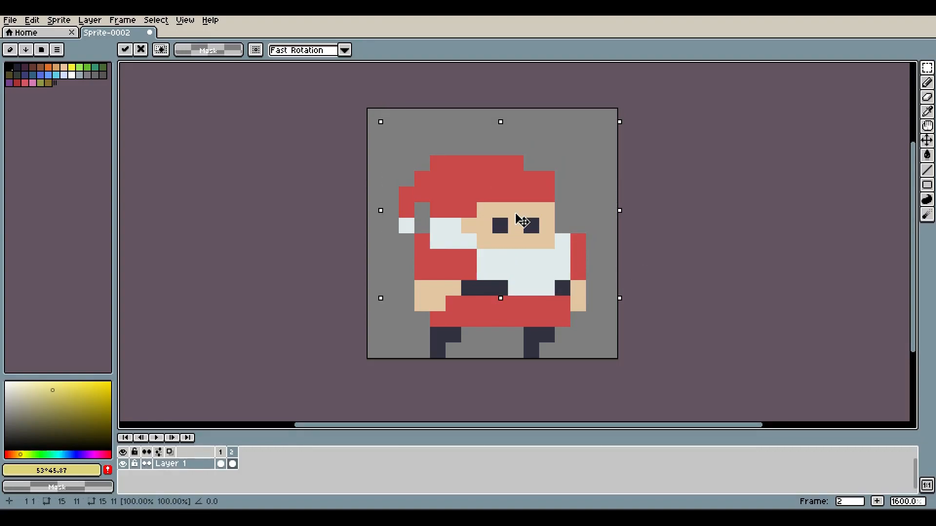
pyautogui.click(156, 20)
pyautogui.click(167, 41)
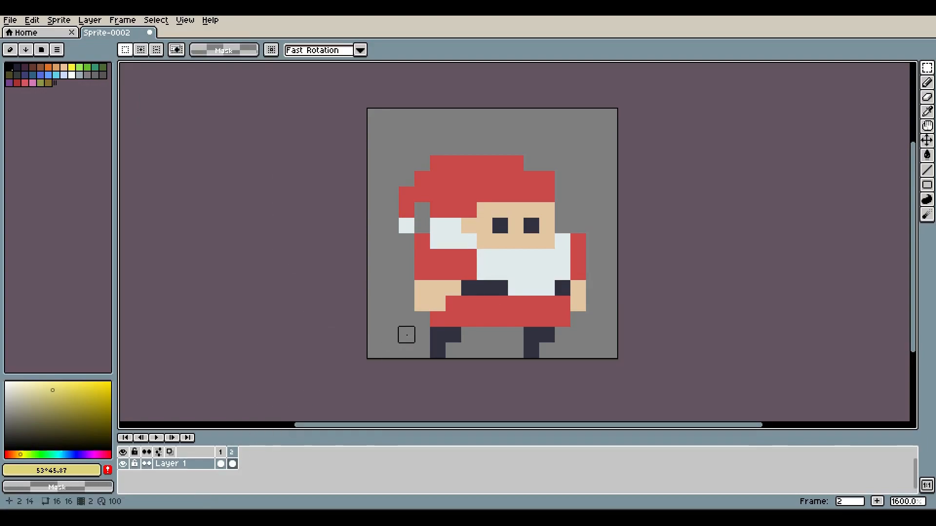
pyautogui.click(221, 453)
pyautogui.press('Right')
pyautogui.press('Left')
pyautogui.press('Right')
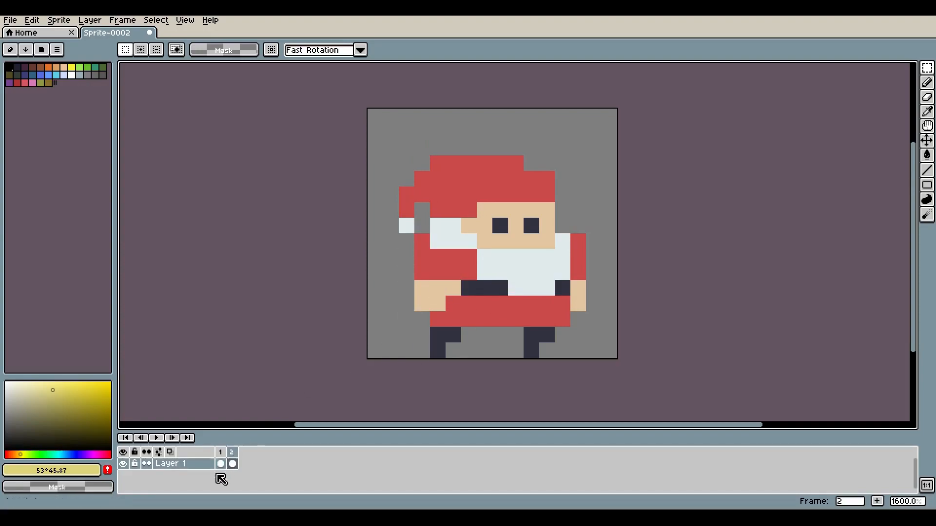
# Step: Duplicate the frame 2 cel as frame 3 and move both arms and hands down one pixel
pyautogui.rightClick(234, 468)
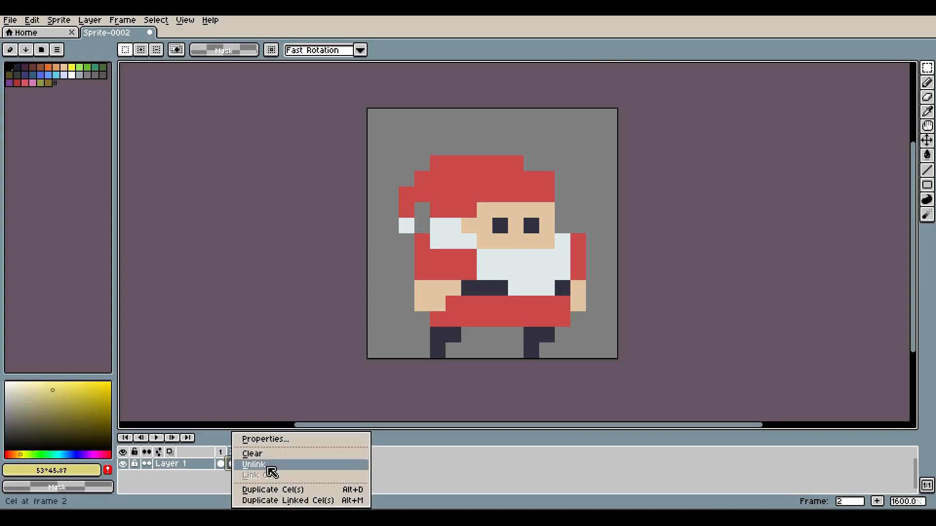
pyautogui.click(271, 493)
pyautogui.moveTo(423, 242); pyautogui.dragTo(425, 304)
pyautogui.moveTo(434, 252); pyautogui.dragTo(437, 303)
pyautogui.moveTo(575, 221); pyautogui.dragTo(595, 307)
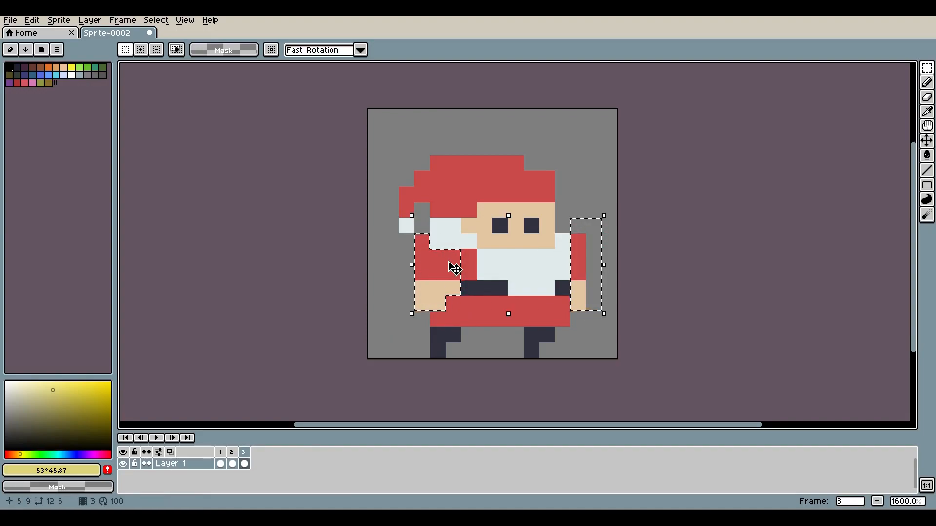
pyautogui.press('Down')
pyautogui.click(155, 20)
pyautogui.click(156, 44)
# Step: Fill the transparent gap between the side hair and the arm in frame 3 with the coat's red, #cc4a4a
pyautogui.press('i')
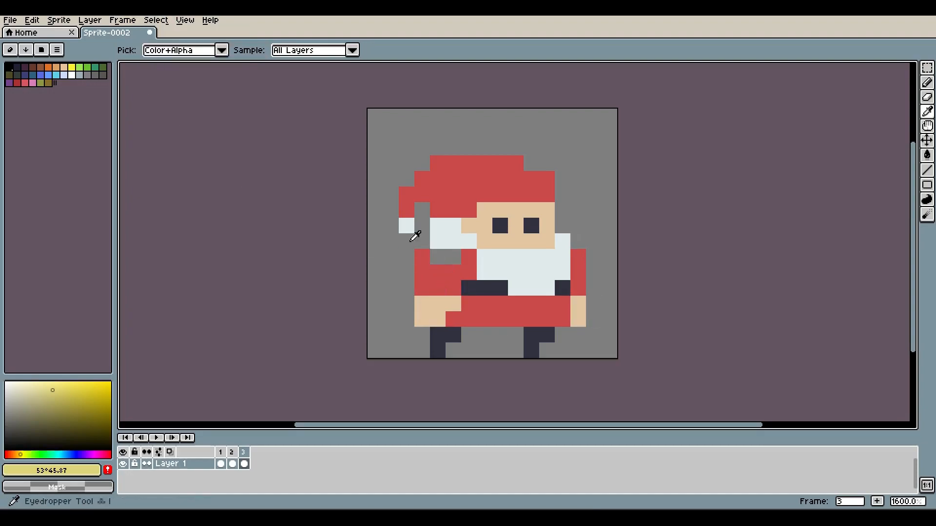
pyautogui.click(440, 275)
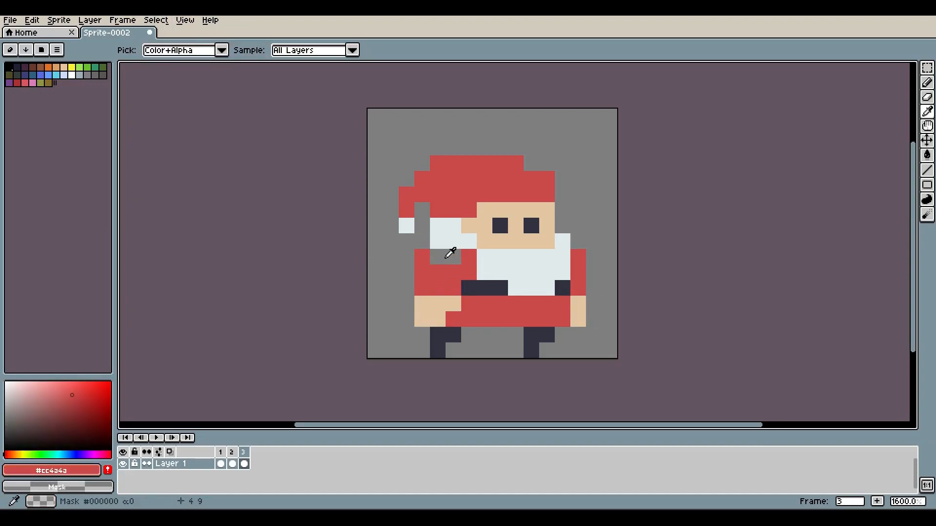
pyautogui.press('b')
pyautogui.scroll(-2, 592, 270)
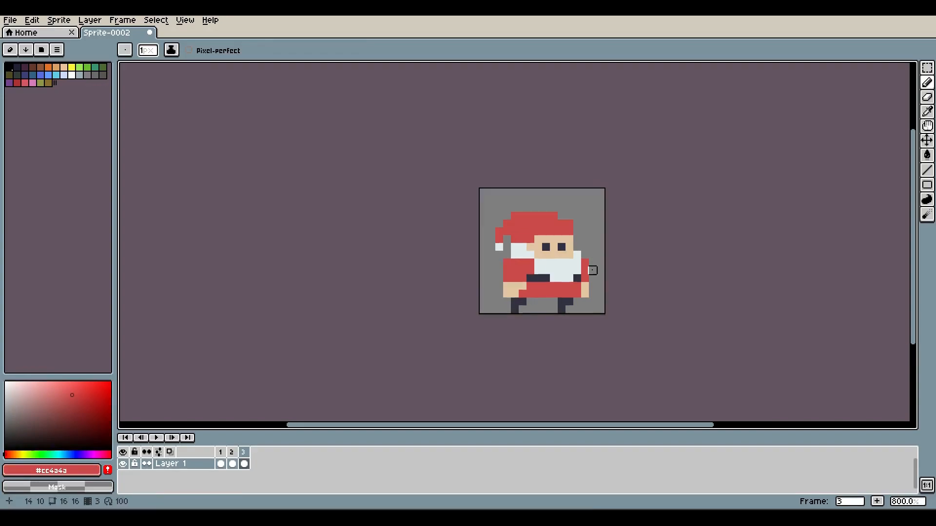
pyautogui.scroll(4, 593, 270)
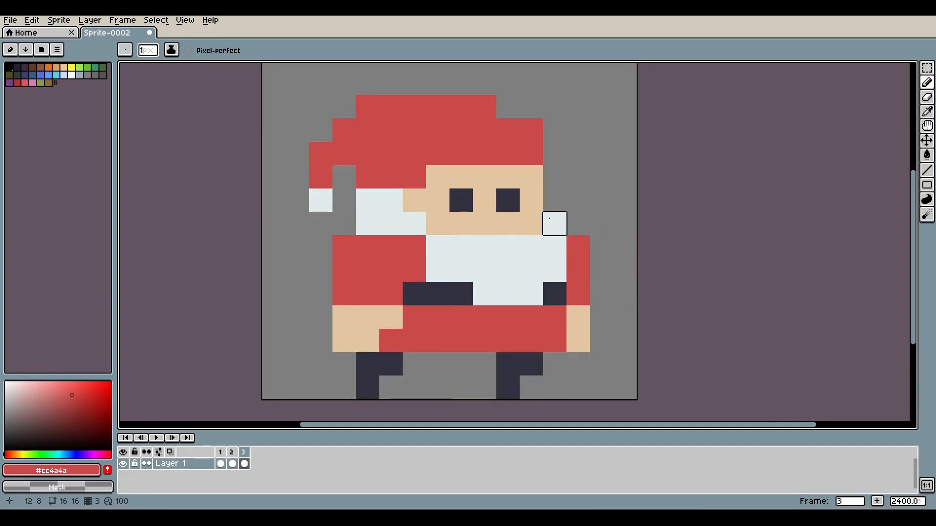
pyautogui.scroll(-2, 597, 292)
pyautogui.moveTo(232, 453); pyautogui.dragTo(258, 440)
pyautogui.press('Left')
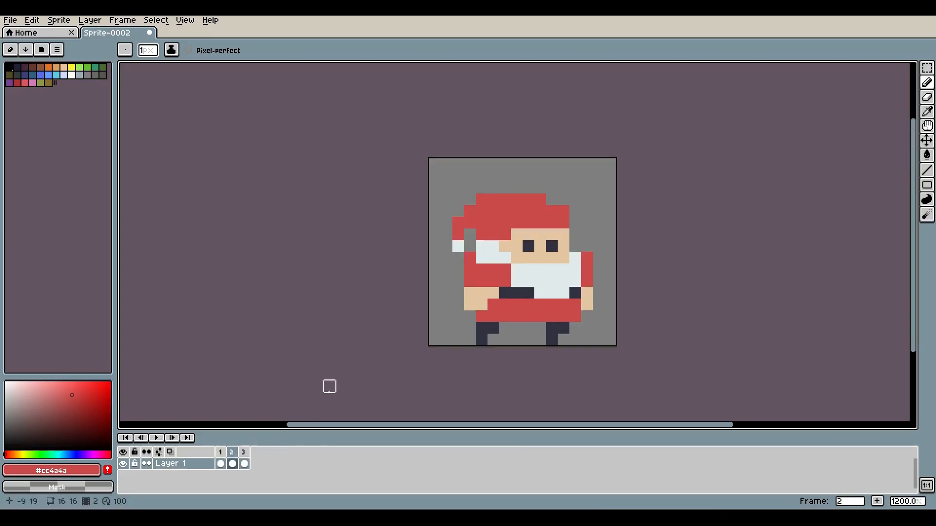
# Step: Open the animation preview with playback running and an enlarged sprite, and make the timeline area slightly taller
pyautogui.press('F7')
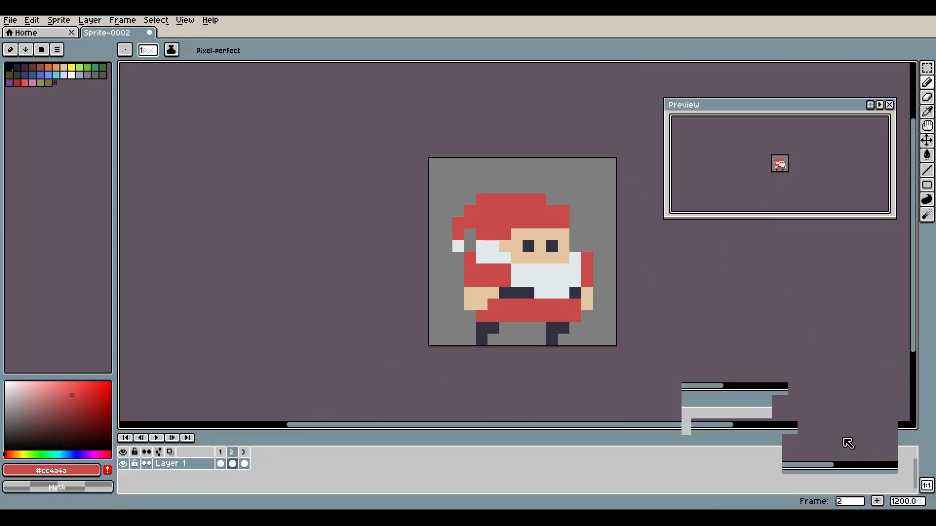
pyautogui.scroll(1, 799, 163)
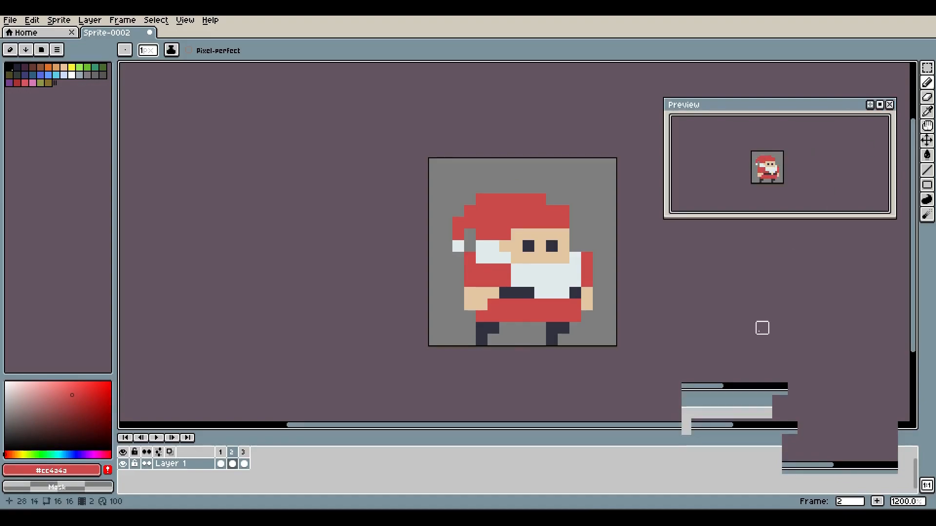
pyautogui.moveTo(761, 431); pyautogui.dragTo(769, 420)
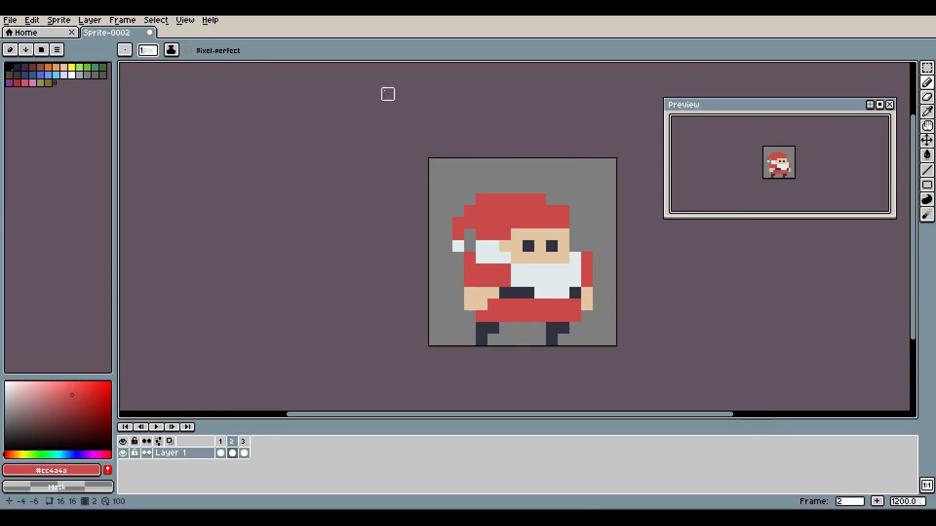
pyautogui.hscroll(1, 551, 254)
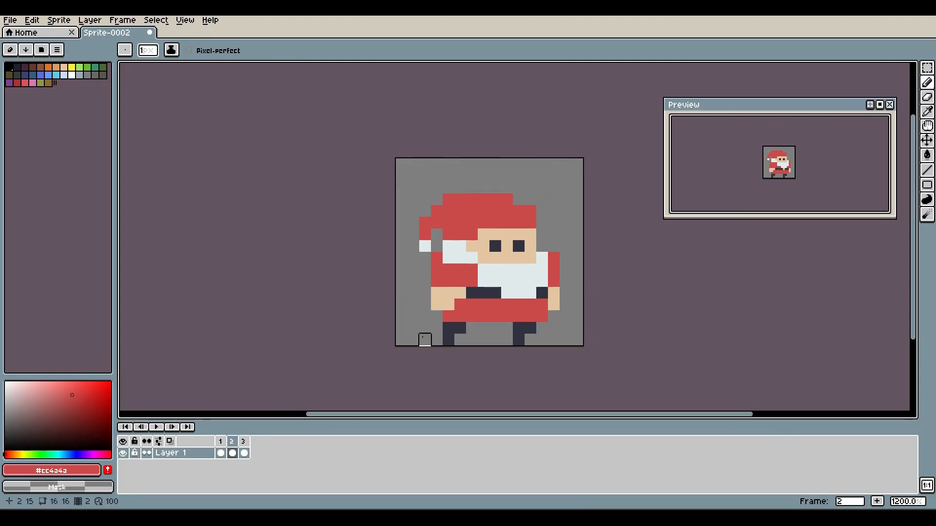
# Step: Set a constant duration of 120 milliseconds for all frames of the animation
pyautogui.scroll(1, 506, 304)
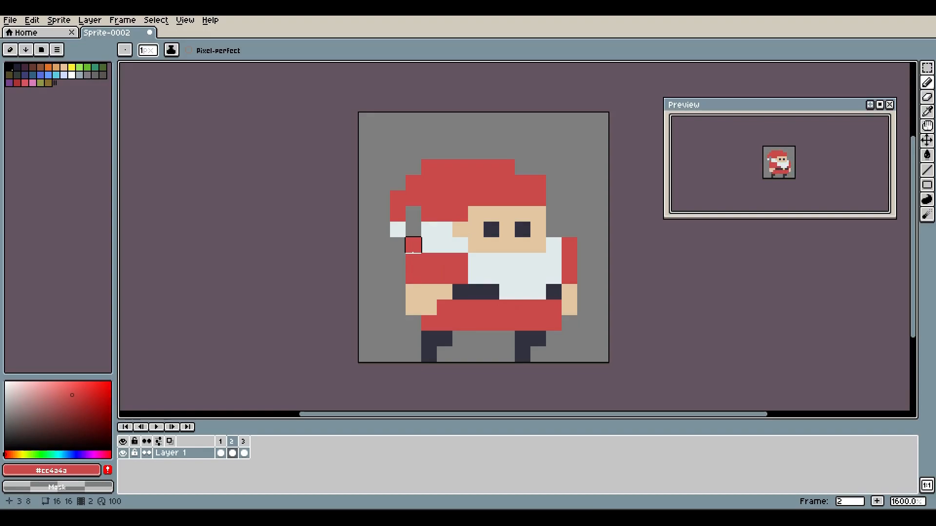
pyautogui.moveTo(514, 175); pyautogui.dragTo(492, 170)
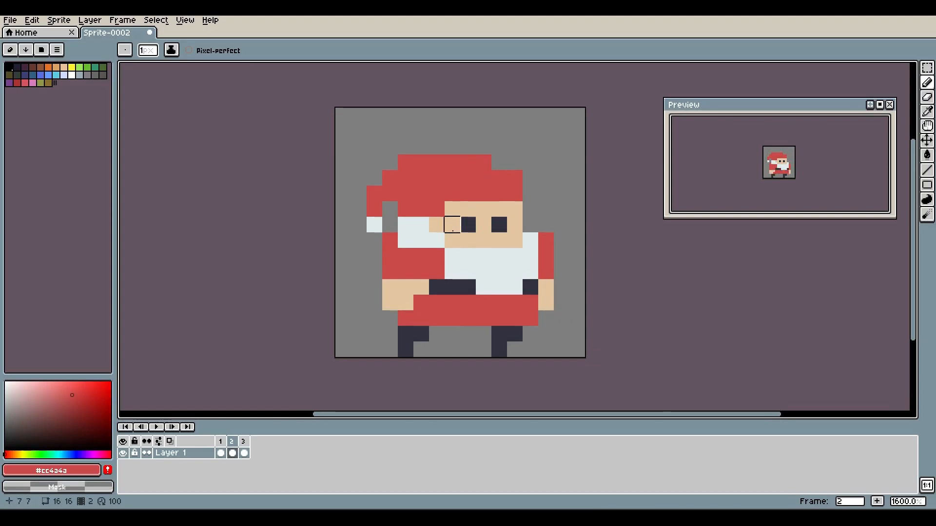
pyautogui.click(156, 20)
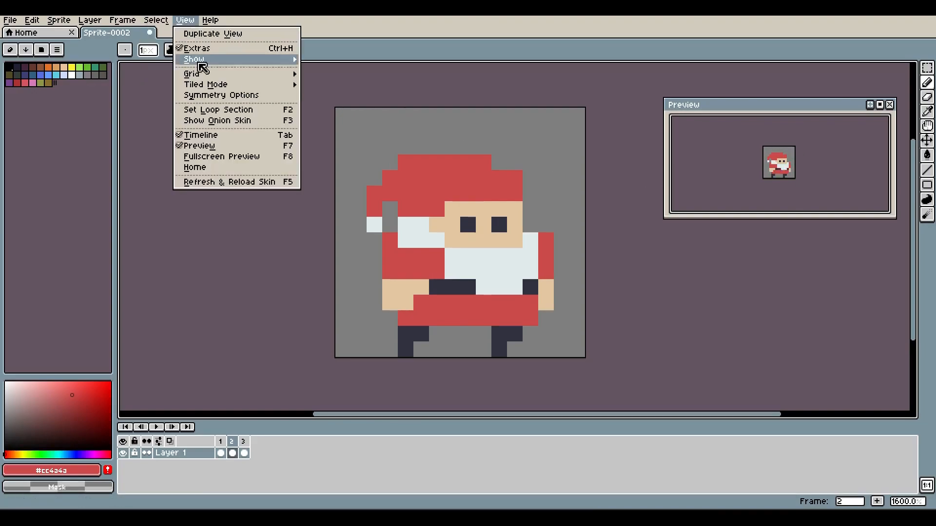
pyautogui.moveTo(122, 20)
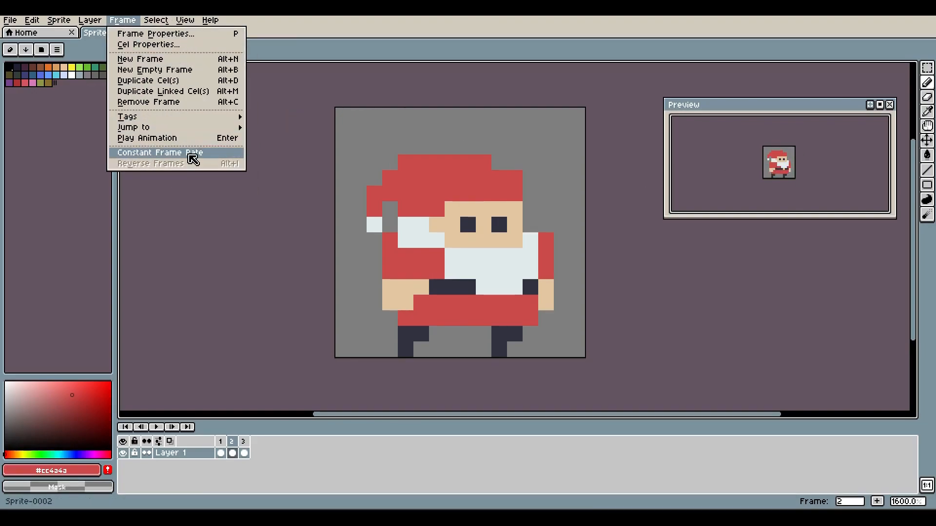
pyautogui.click(183, 153)
pyautogui.write('120')
pyautogui.press('Return')
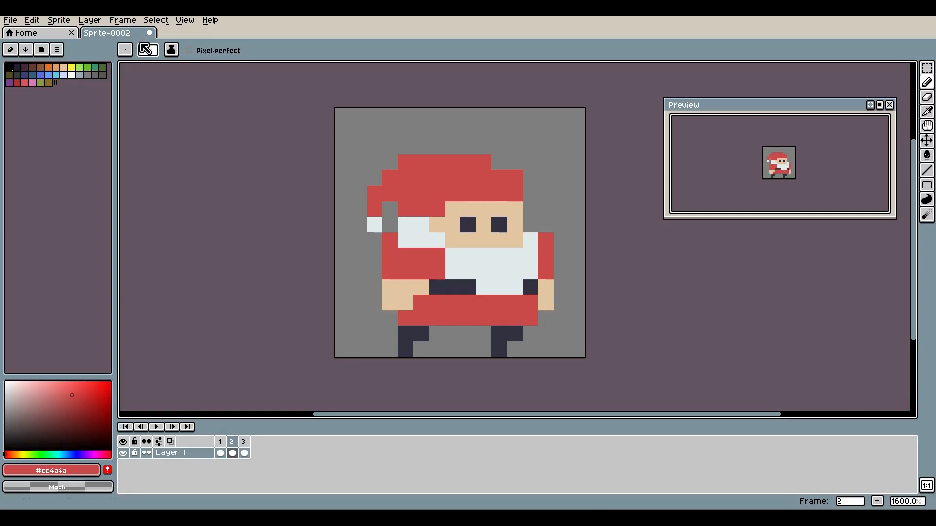
# Step: Set the constant frame duration to 200 milliseconds for frames 1 to 3
pyautogui.click(112, 22)
pyautogui.click(183, 155)
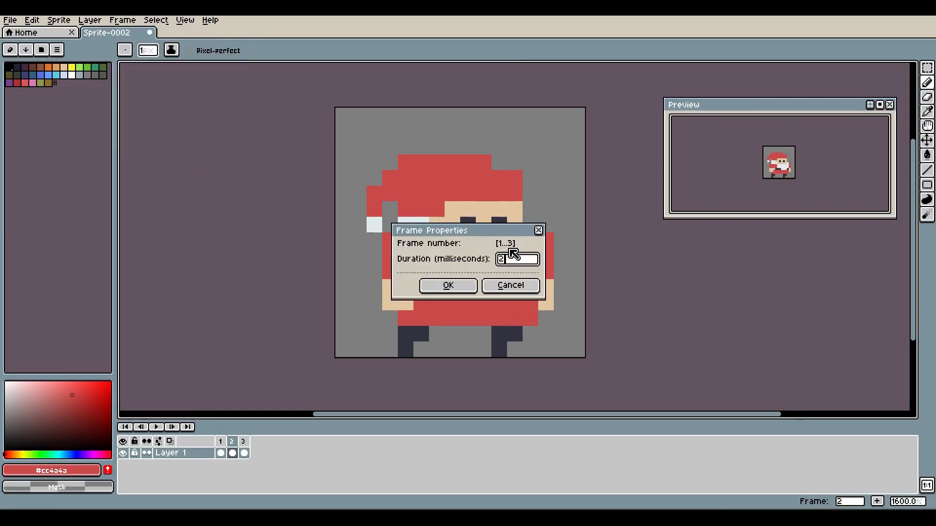
pyautogui.press('Return')
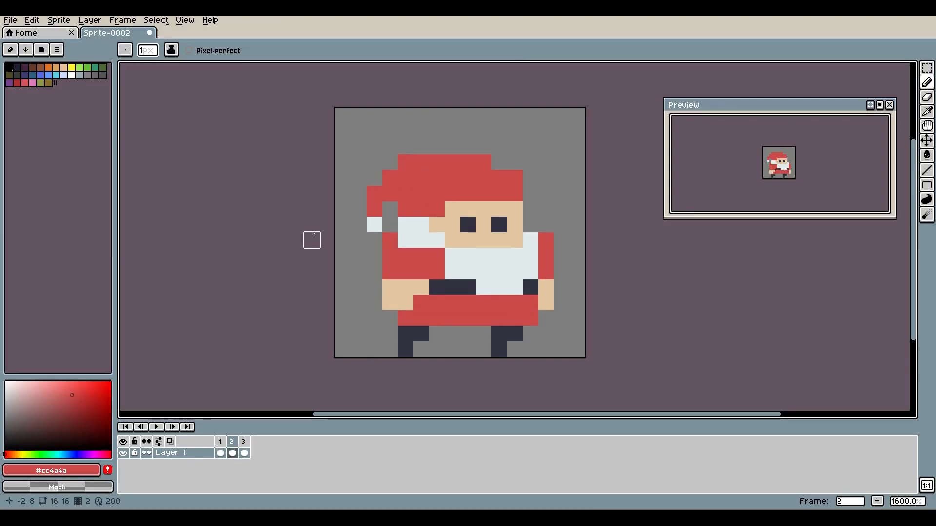
# Step: Enlarge the sprite in the animation preview and centre it there
pyautogui.press('Left')
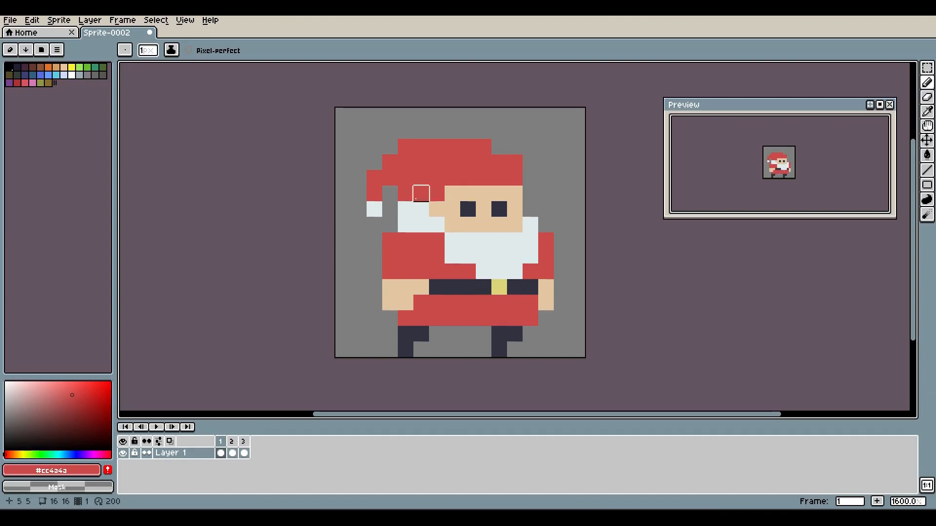
pyautogui.scroll(2, 753, 161)
pyautogui.moveTo(835, 169); pyautogui.dragTo(822, 175)
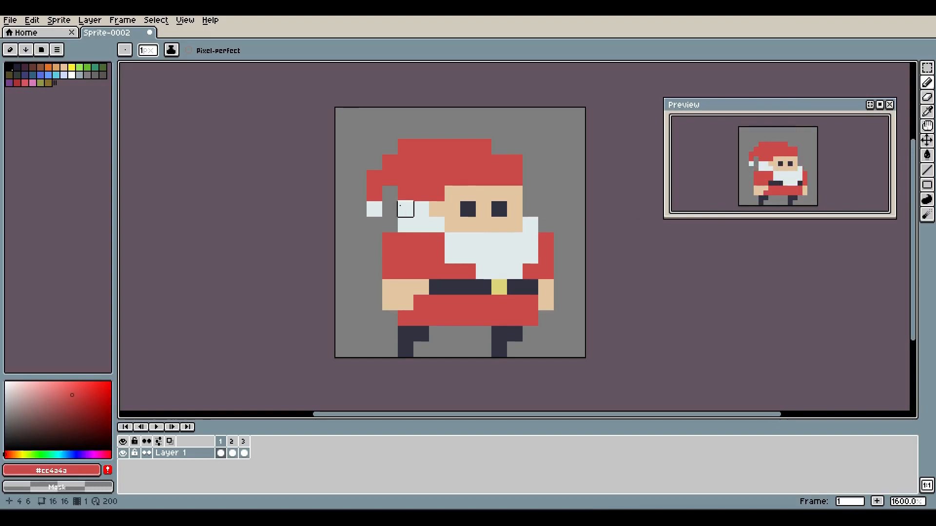
# Step: In frame 2, move the hat's drooping back part and its pompom up one pixel, and clear the selection
pyautogui.press('Right')
pyautogui.press('Left')
pyautogui.press('Right')
pyautogui.press('Left')
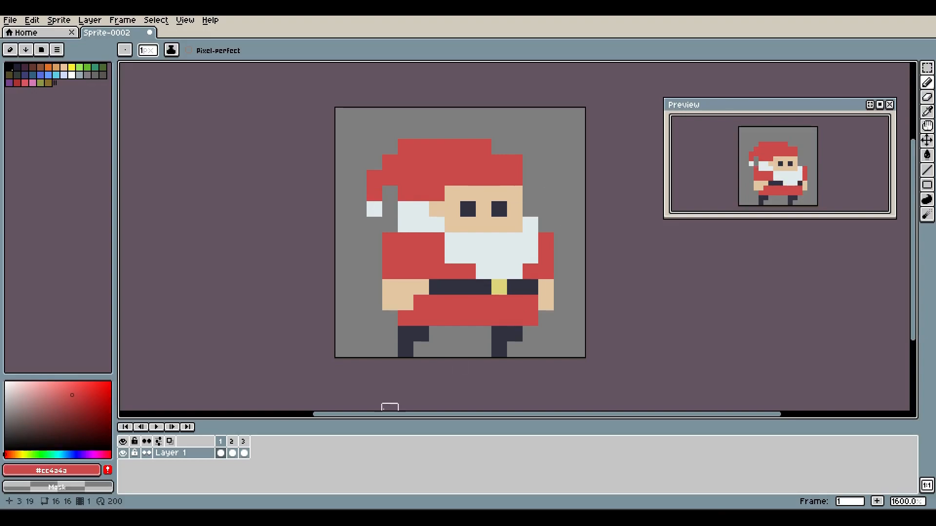
pyautogui.press('Right')
pyautogui.press('m')
pyautogui.moveTo(350, 154); pyautogui.dragTo(399, 234)
pyautogui.click(390, 200)
pyautogui.moveTo(390, 200); pyautogui.dragTo(390, 184)
pyautogui.click(155, 20)
pyautogui.click(174, 45)
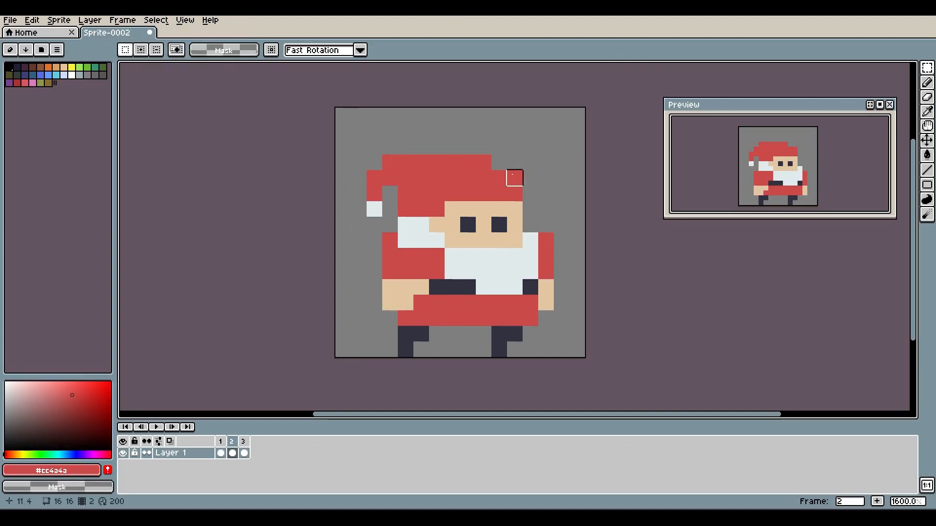
# Step: In frame 3, move the hat's drooping tip and pompom up one pixel and clear the selection
pyautogui.press('Right')
pyautogui.press('Left')
pyautogui.press('Right')
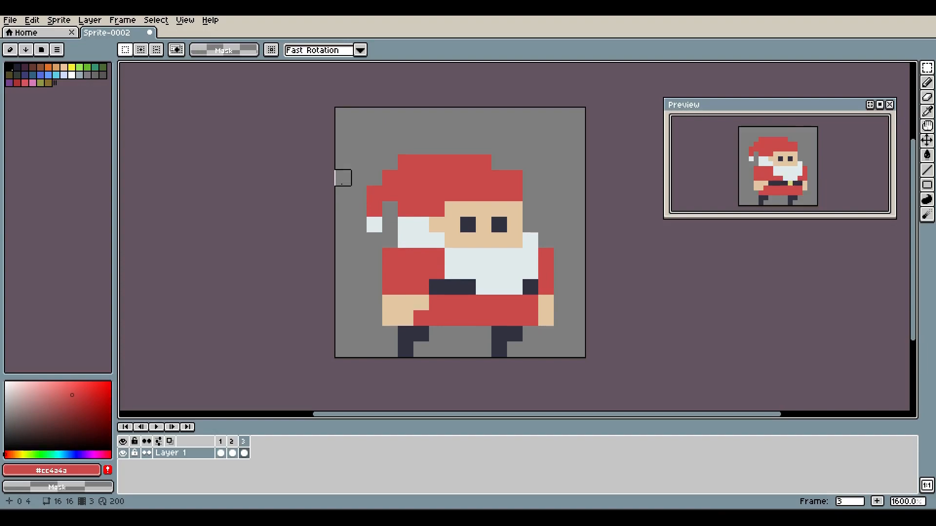
pyautogui.moveTo(354, 184)
pyautogui.mouseDown()
pyautogui.moveTo(374, 225)
pyautogui.moveTo(369, 181)
pyautogui.mouseUp()
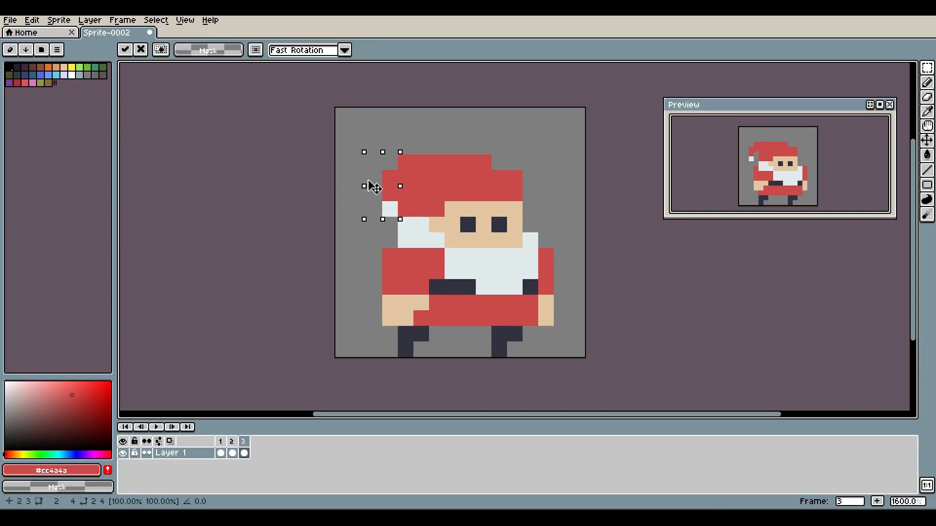
pyautogui.click(156, 20)
pyautogui.click(162, 44)
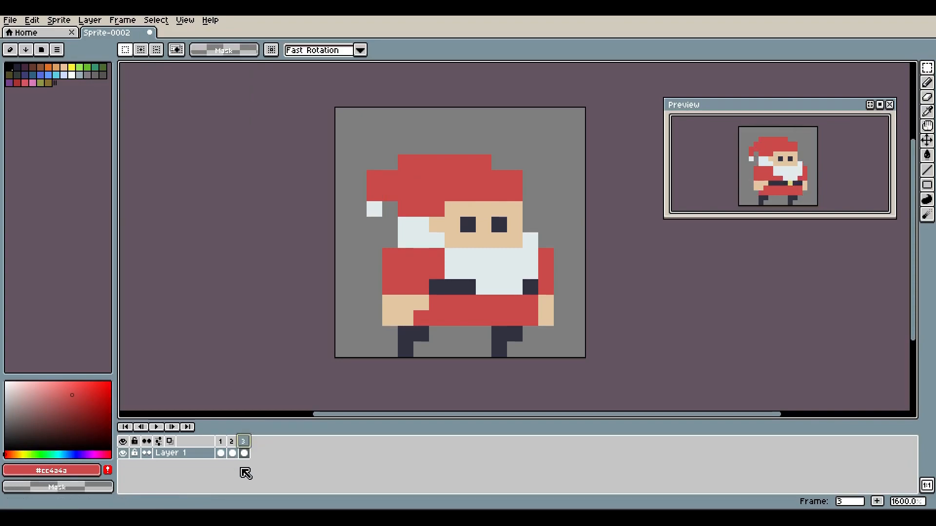
# Step: Duplicate the frame 3 cel as frame 4 and move the hat's tip and pompom down one pixel
pyautogui.rightClick(244, 452)
pyautogui.click(288, 490)
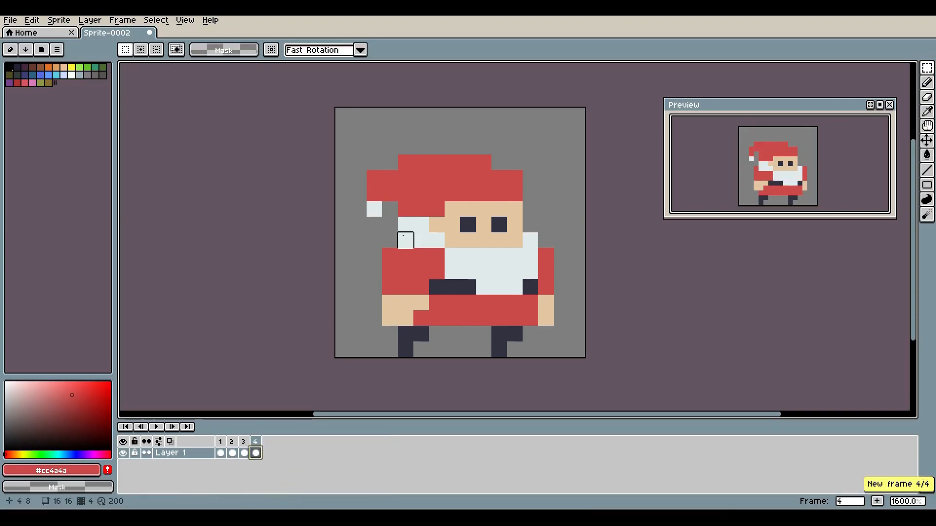
pyautogui.press('m')
pyautogui.moveTo(358, 178); pyautogui.dragTo(377, 198)
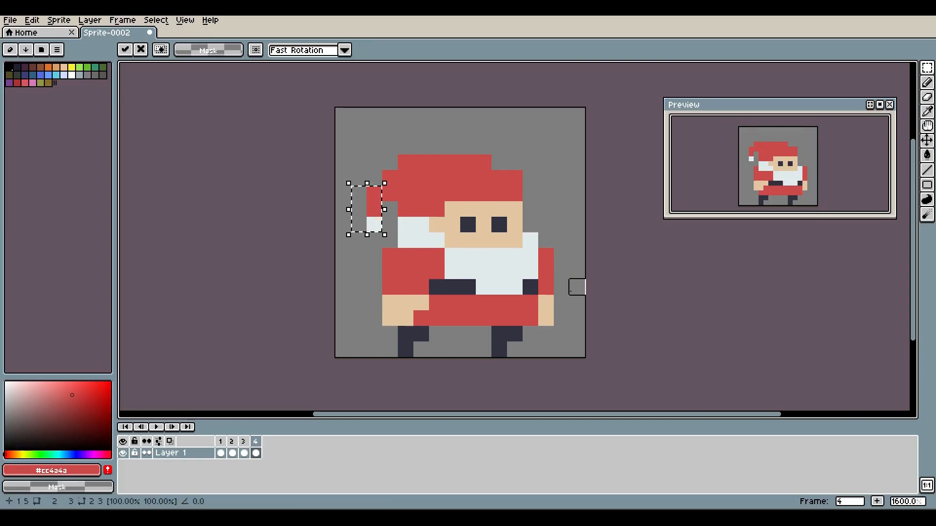
pyautogui.click(156, 20)
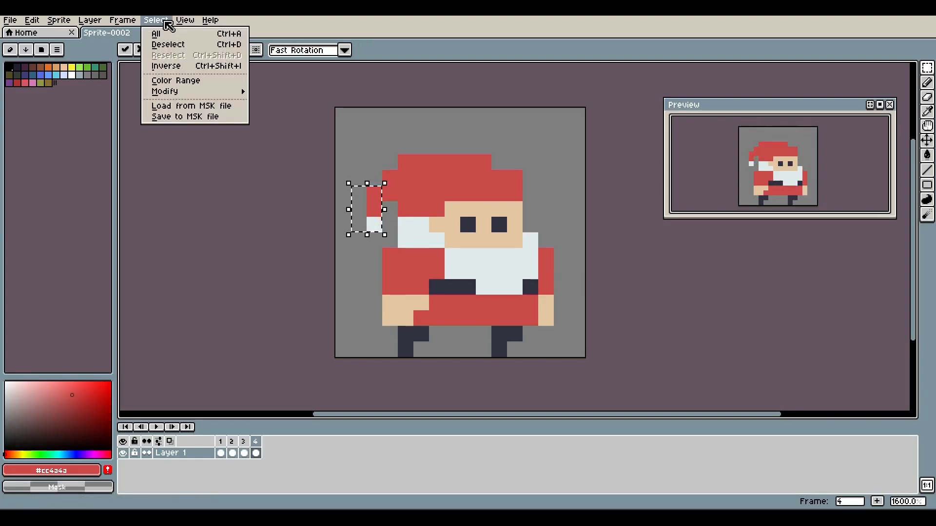
pyautogui.click(174, 44)
# Step: In frame 3, move the lowest red pixel of the hat's tip and the pompom up one pixel
pyautogui.press(',')
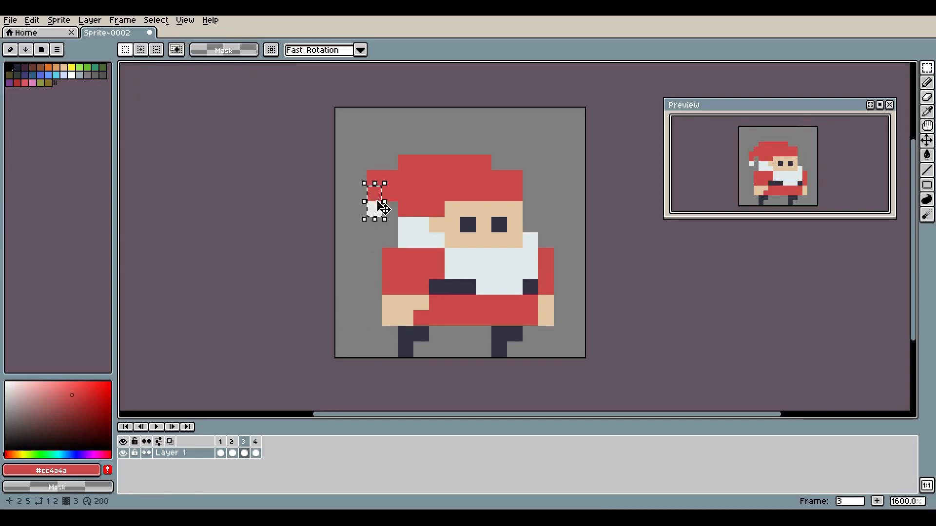
pyautogui.moveTo(383, 208); pyautogui.dragTo(382, 202)
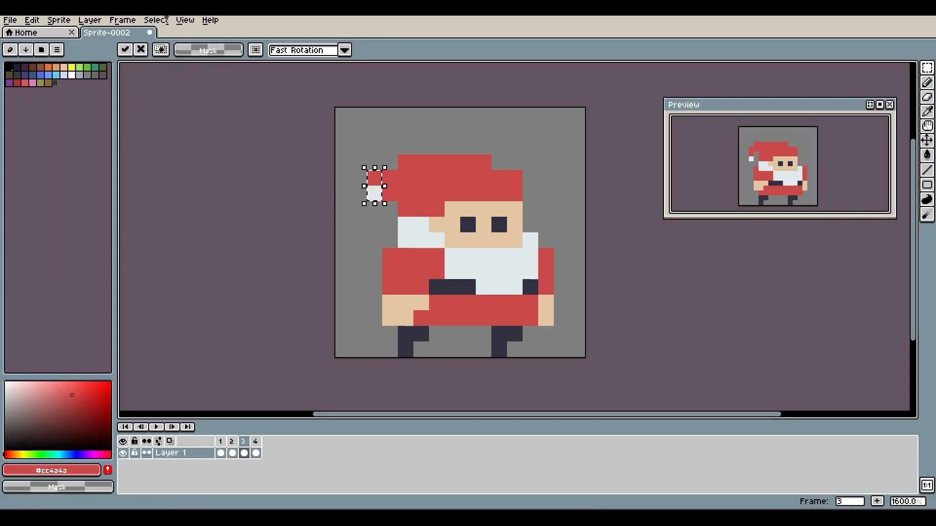
pyautogui.click(255, 453)
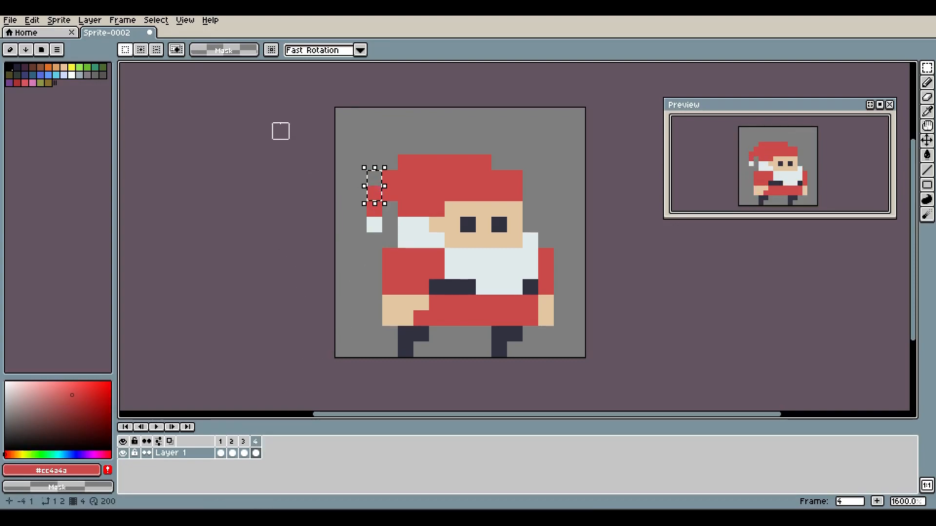
pyautogui.click(156, 20)
pyautogui.click(164, 43)
# Step: In frame 4, move the end of the hat's tip and the pompom up one pixel, and clear the selection
pyautogui.moveTo(384, 229); pyautogui.dragTo(376, 212)
pyautogui.click(156, 20)
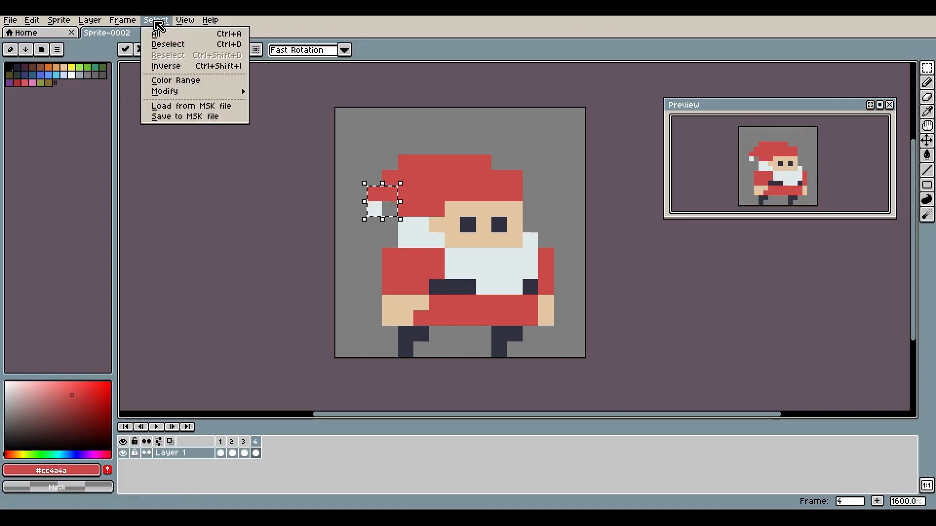
pyautogui.click(161, 42)
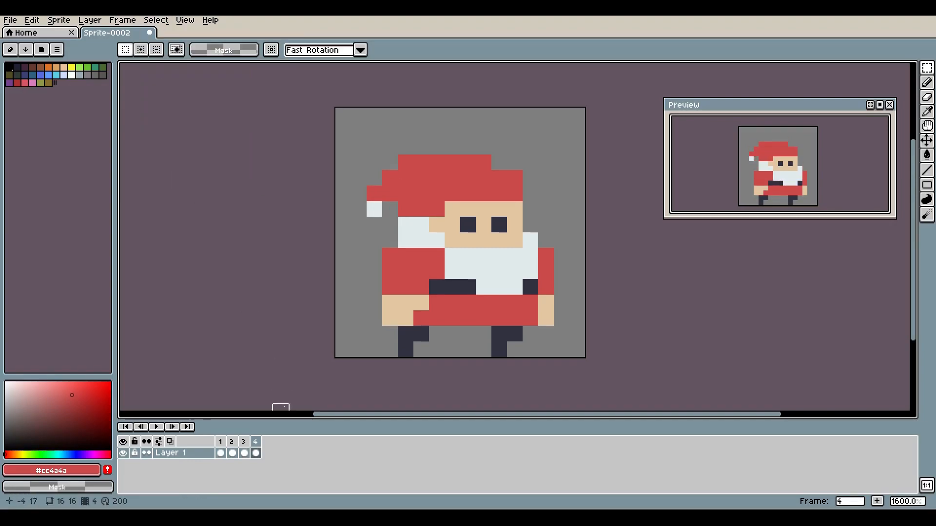
# Step: Duplicate the frame 4 cel as frame 5, lower its pompom one pixel and keep the hat's tip connected in red
pyautogui.rightClick(258, 454)
pyautogui.click(316, 487)
pyautogui.moveTo(389, 225)
pyautogui.mouseDown()
pyautogui.moveTo(373, 204)
pyautogui.moveTo(373, 220)
pyautogui.mouseUp()
pyautogui.click(163, 23)
pyautogui.click(166, 44)
pyautogui.press('b')
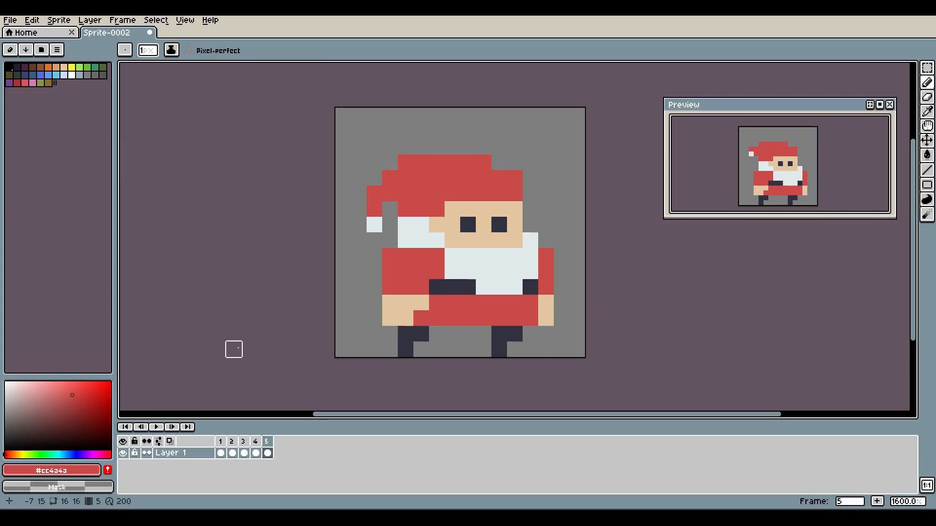
# Step: In frame 3, move the hat's end pixel and pompom down one pixel and clear the selection
pyautogui.click(244, 453)
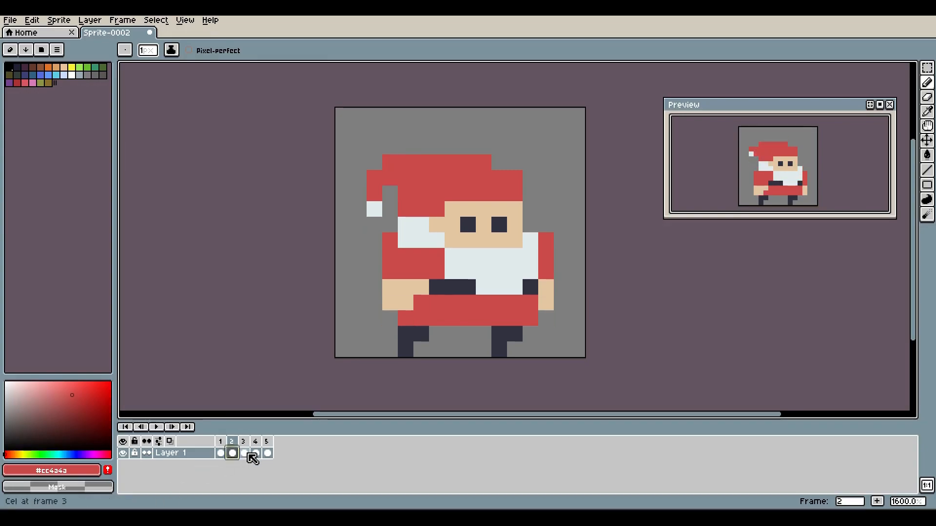
pyautogui.press('m')
pyautogui.moveTo(359, 163); pyautogui.dragTo(374, 189)
pyautogui.press('Down')
pyautogui.click(157, 21)
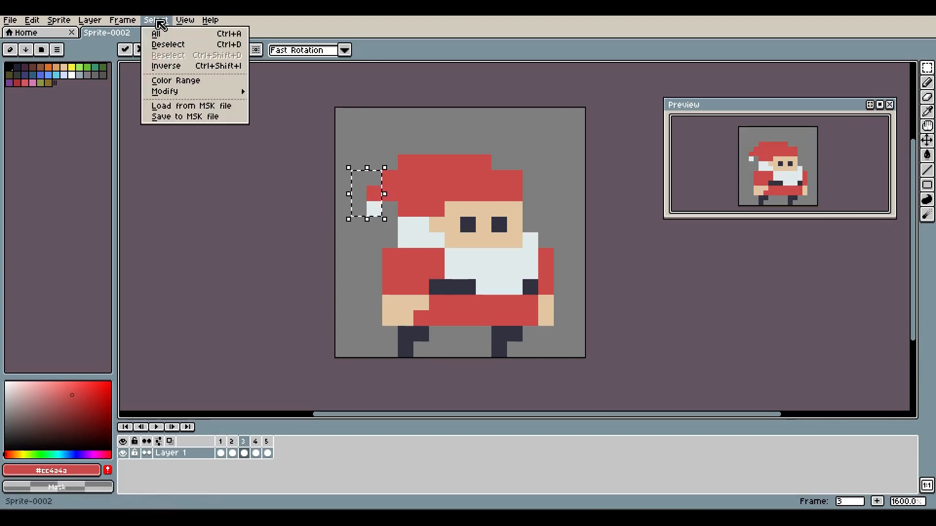
pyautogui.click(168, 45)
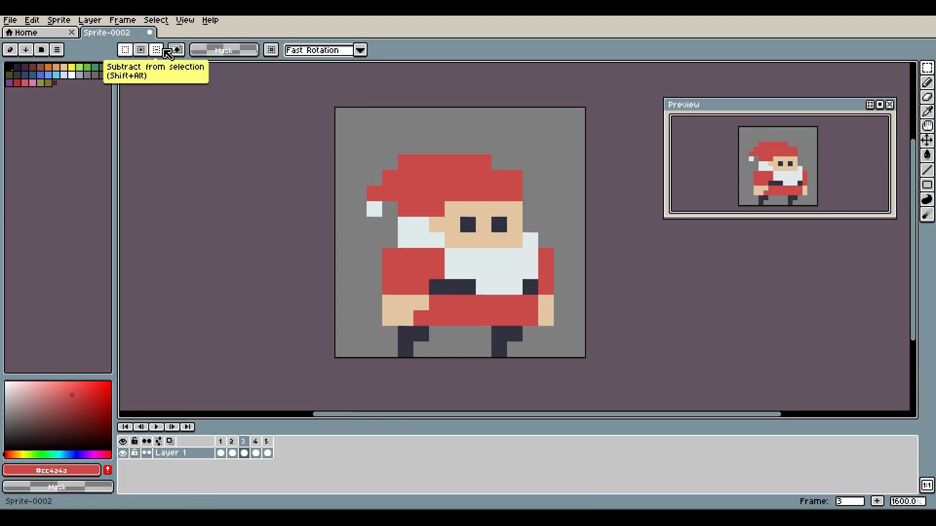
# Step: Compare the neighbouring frames, and in frame 4 erase the back corner pixel of the hat's topmost row
pyautogui.press('Right')
pyautogui.press('Right')
pyautogui.press('Left')
pyautogui.press('Left')
pyautogui.press('Left')
pyautogui.press('Right')
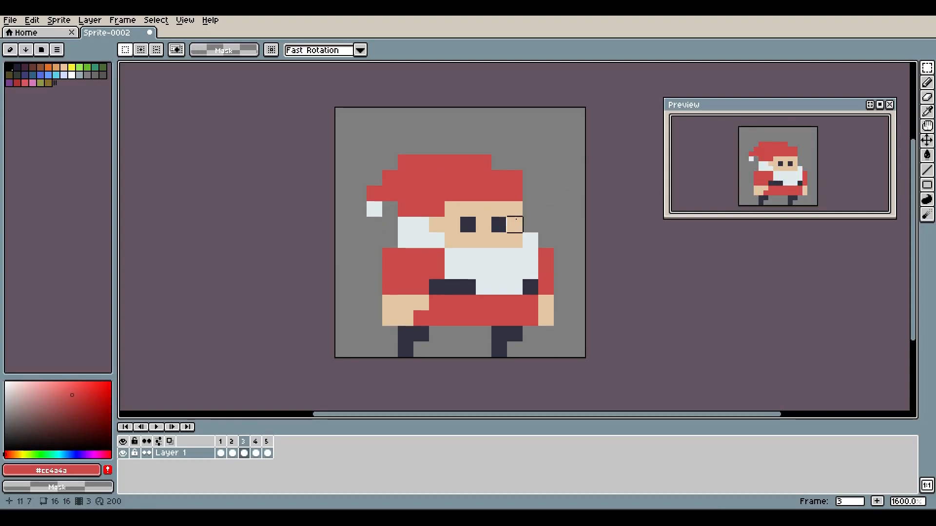
pyautogui.press('Right')
pyautogui.press('b')
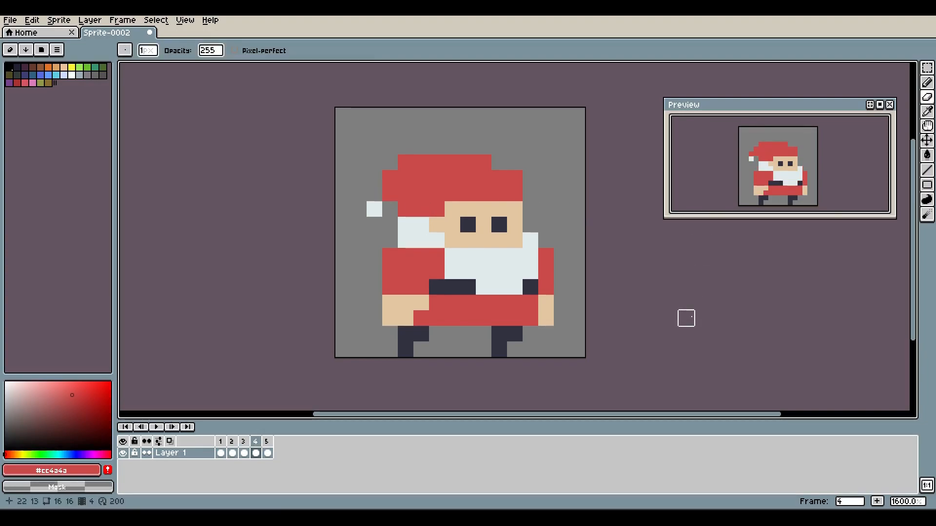
pyautogui.click(375, 194)
pyautogui.press('e')
pyautogui.click(405, 163)
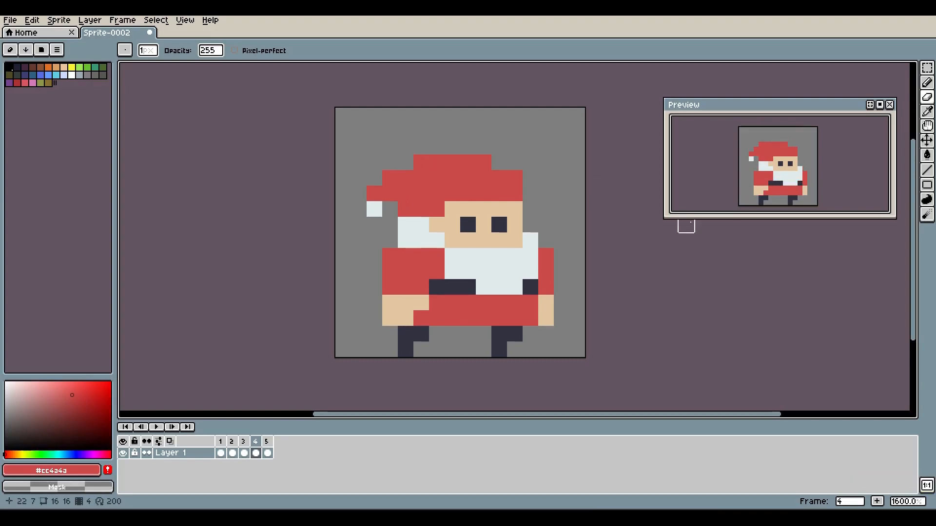
# Step: In frame 5, erase the same back corner pixel from the hat's topmost row as in frame 4
pyautogui.press('Left')
pyautogui.press('Left')
pyautogui.press('Right')
pyautogui.press('Right')
pyautogui.press('Right')
pyautogui.click(406, 162)
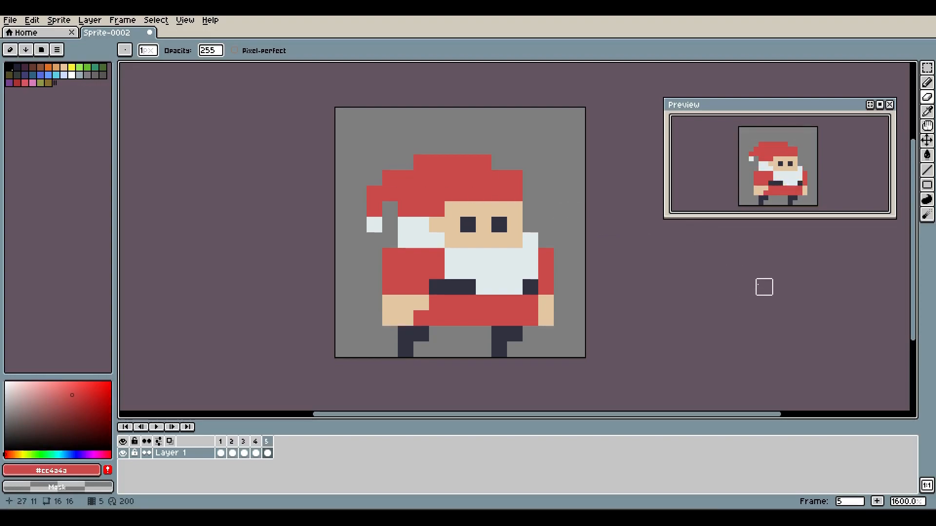
# Step: Step back and forth through frames 2 to 5 to compare the hat, head and arm motion
pyautogui.press('Left')
pyautogui.press('Left')
pyautogui.press('Left')
pyautogui.press('Right')
pyautogui.press('Right')
pyautogui.press('Left')
pyautogui.press('Left')
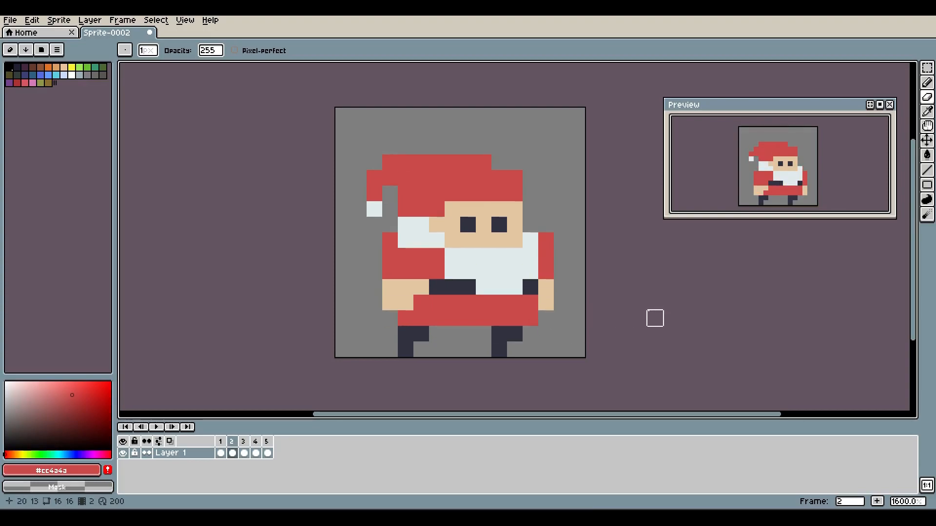
pyautogui.press('Right')
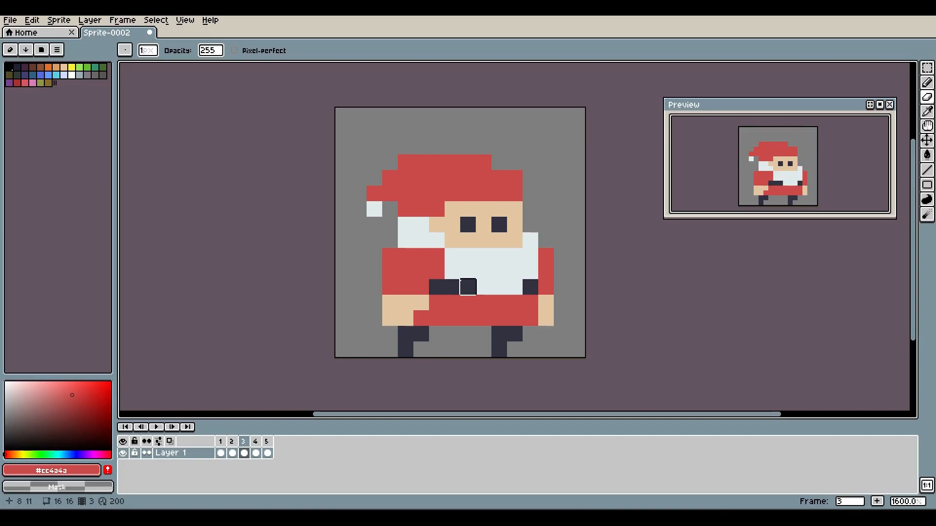
# Step: In frame 4, select the hat, head and beard, move them up one pixel and clear the selection
pyautogui.press('Right')
pyautogui.press('m')
pyautogui.moveTo(351, 140)
pyautogui.mouseDown()
pyautogui.moveTo(507, 232)
pyautogui.moveTo(554, 249)
pyautogui.mouseUp()
pyautogui.moveTo(444, 247); pyautogui.dragTo(538, 295)
pyautogui.moveTo(487, 242); pyautogui.dragTo(488, 226)
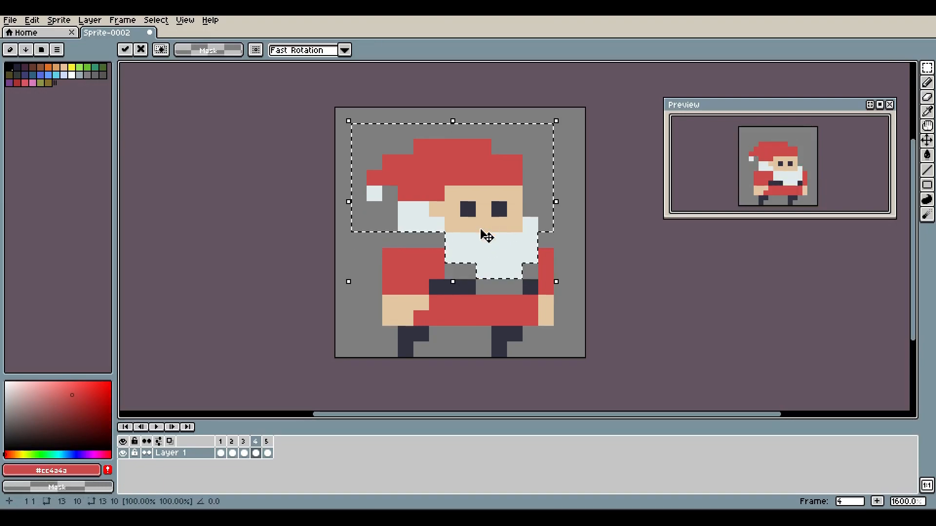
pyautogui.click(156, 20)
pyautogui.click(168, 44)
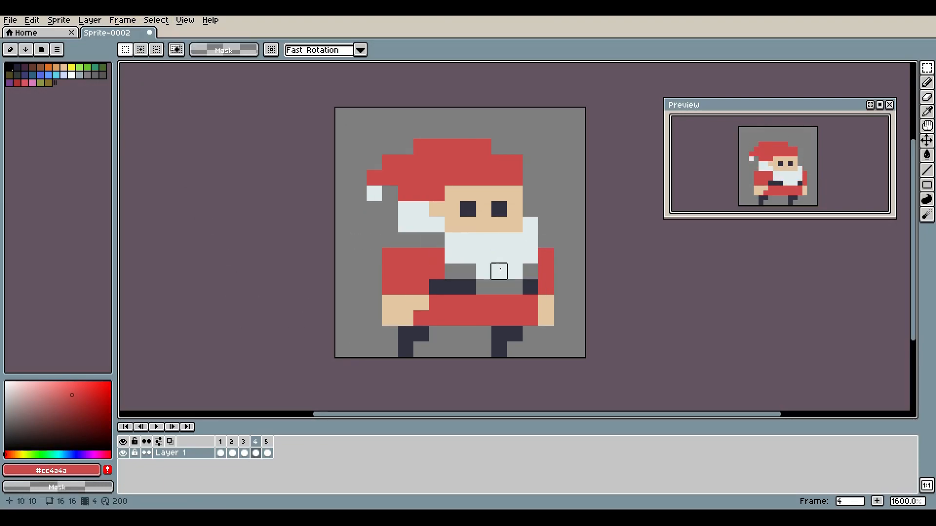
# Step: In frame 4, fill the gaps beneath the white hair and beside the beard's tip with the coat's red
pyautogui.press('i')
pyautogui.press('b')
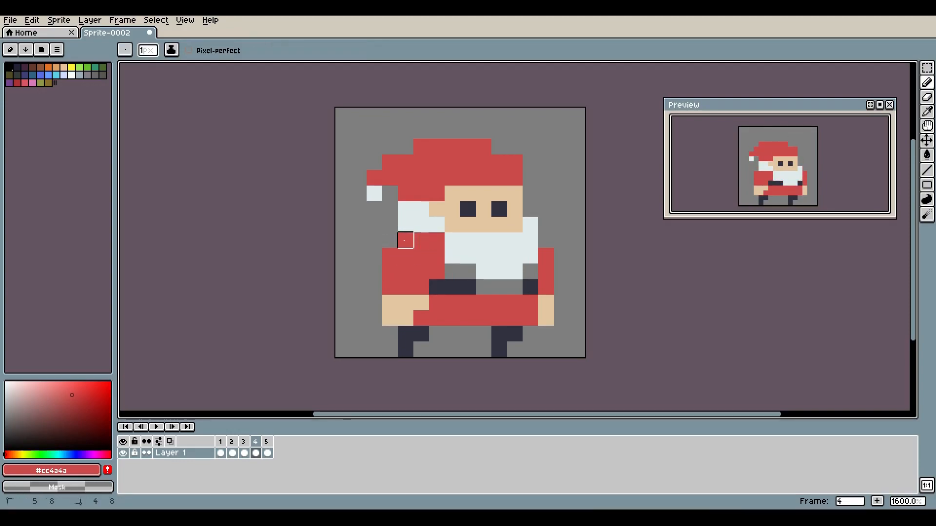
pyautogui.click(221, 453)
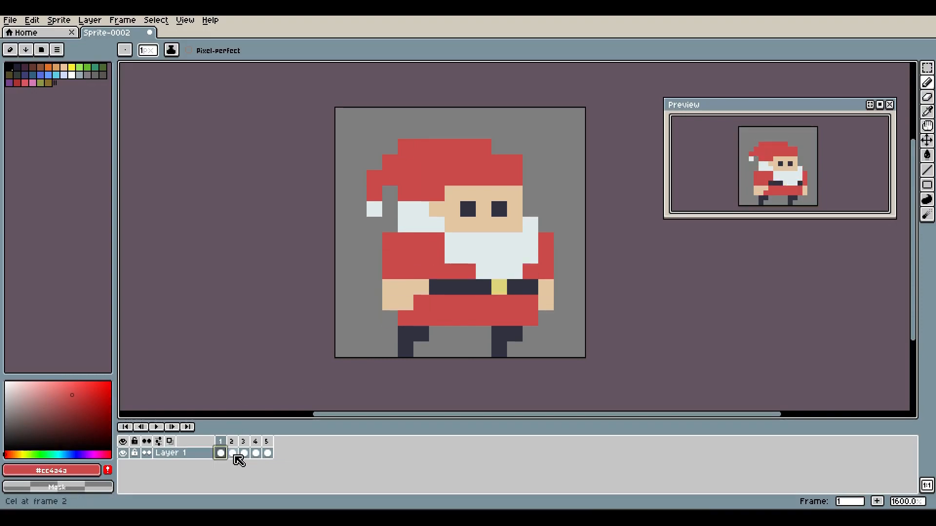
pyautogui.click(233, 454)
pyautogui.click(256, 454)
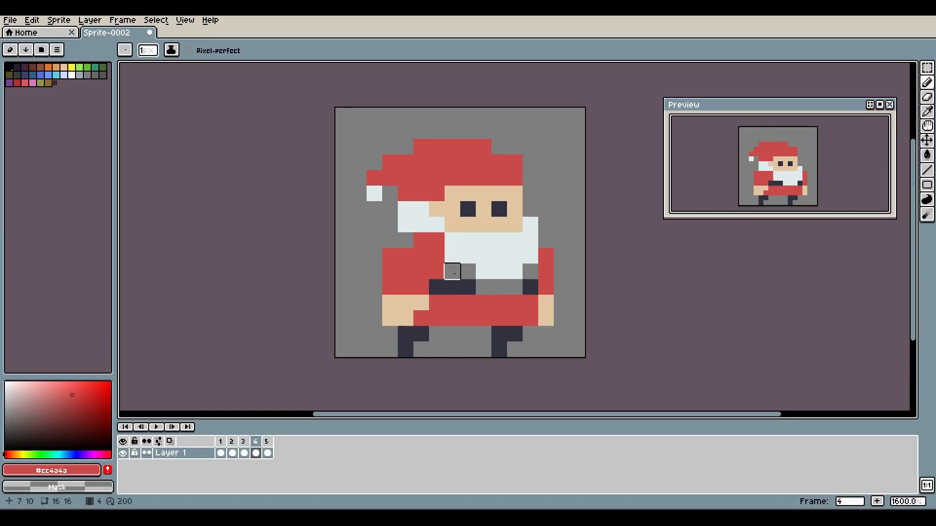
pyautogui.click(467, 271)
pyautogui.click(530, 272)
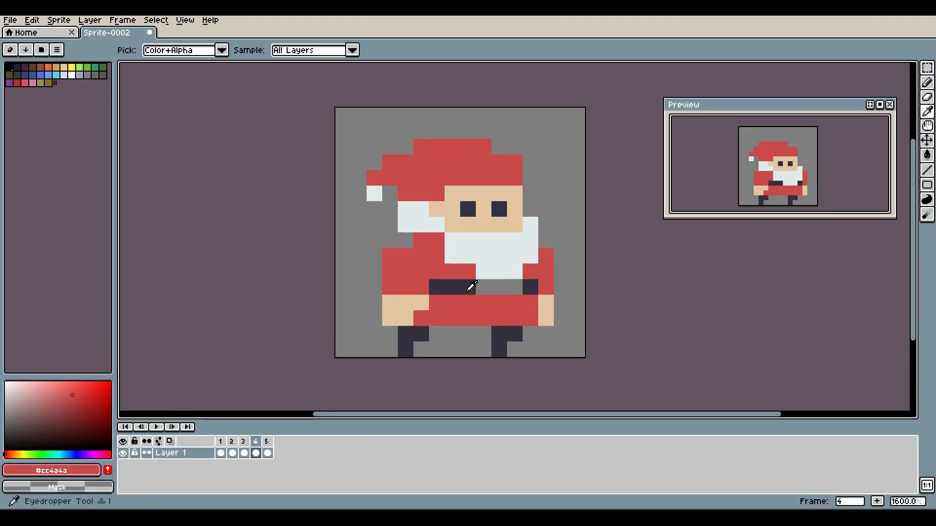
# Step: In frame 4, extend the dark #323142 belt inward with one pixel on each side of the buckle's place
pyautogui.keyDown('alt'); pyautogui.click(471, 287); pyautogui.keyUp('alt')
pyautogui.click(498, 288)
pyautogui.hotkey('ctrl', 'z')
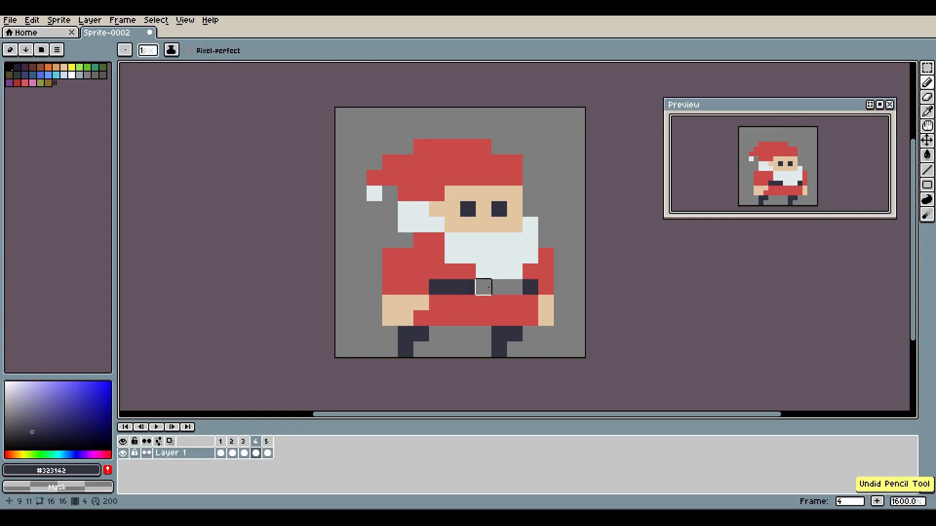
pyautogui.click(515, 287)
# Step: Sample the yellow buckle colour from another frame and paint the one-pixel buckle in the belt's gap in frame 4
pyautogui.press('i')
pyautogui.press(',')
pyautogui.press(',')
pyautogui.press(',')
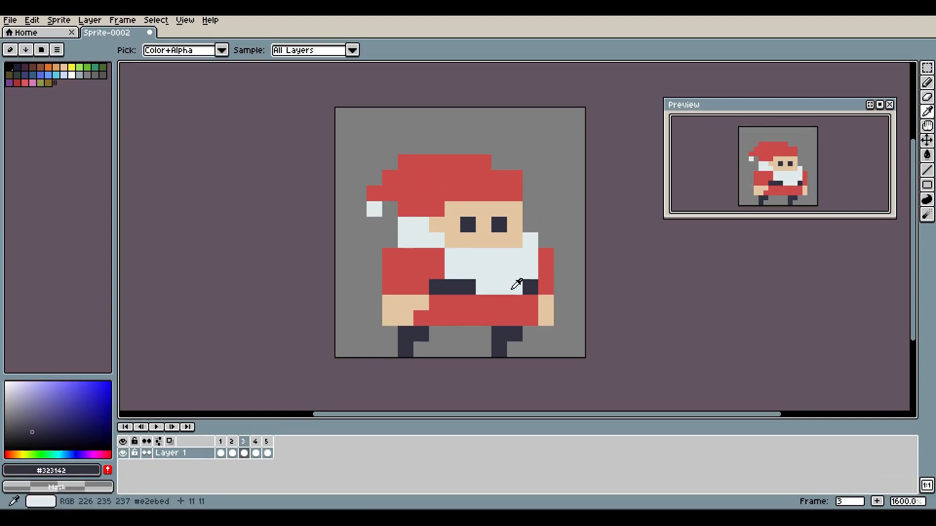
pyautogui.click(499, 287)
pyautogui.press('.')
pyautogui.press('.')
pyautogui.press('.')
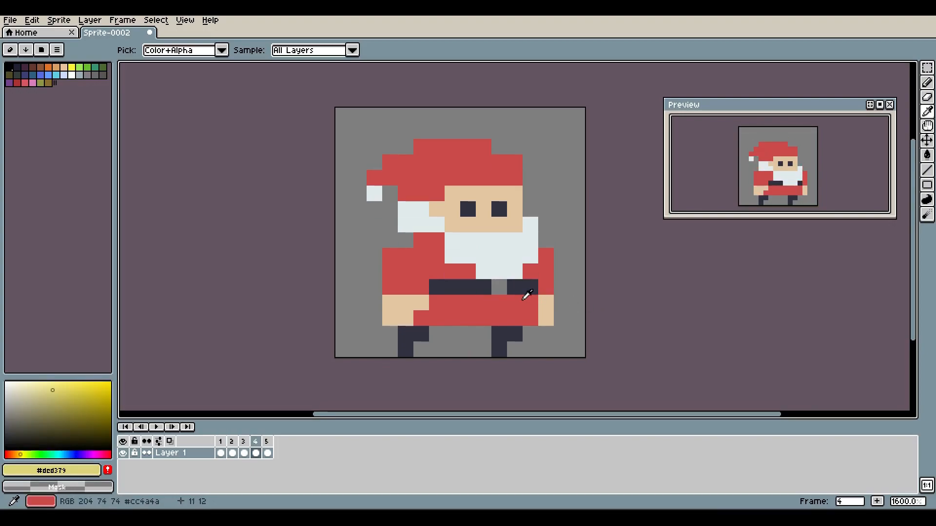
pyautogui.press('b')
pyautogui.click(499, 287)
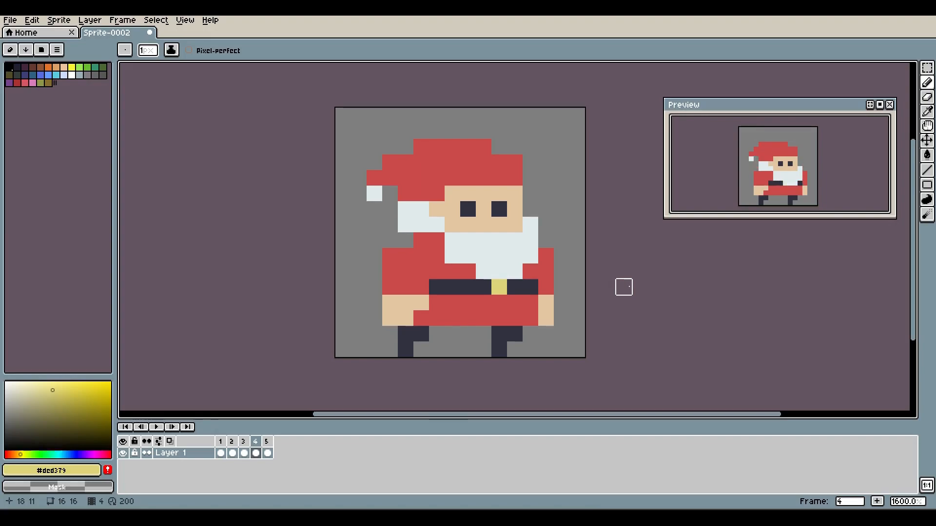
# Step: Play the animation and compare frame 3 with frame 4
pyautogui.press('Return')
pyautogui.click(245, 453)
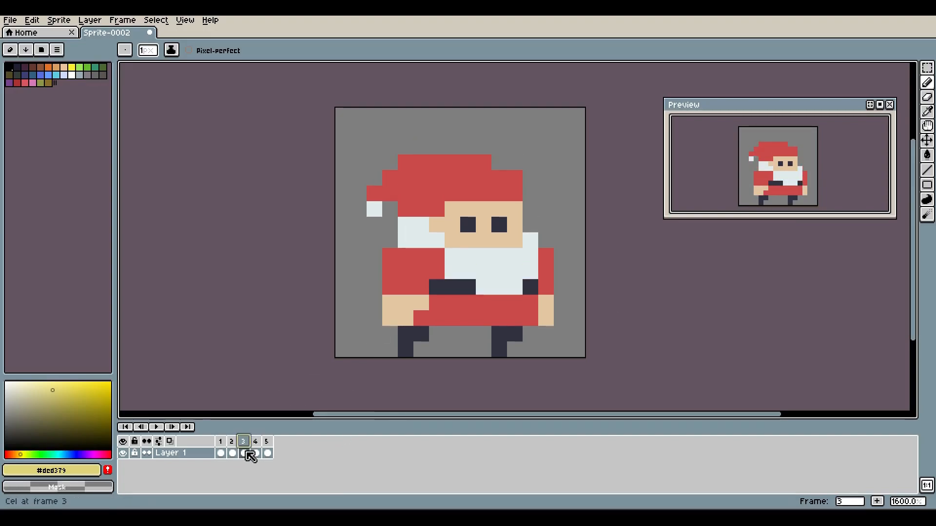
pyautogui.press('Right')
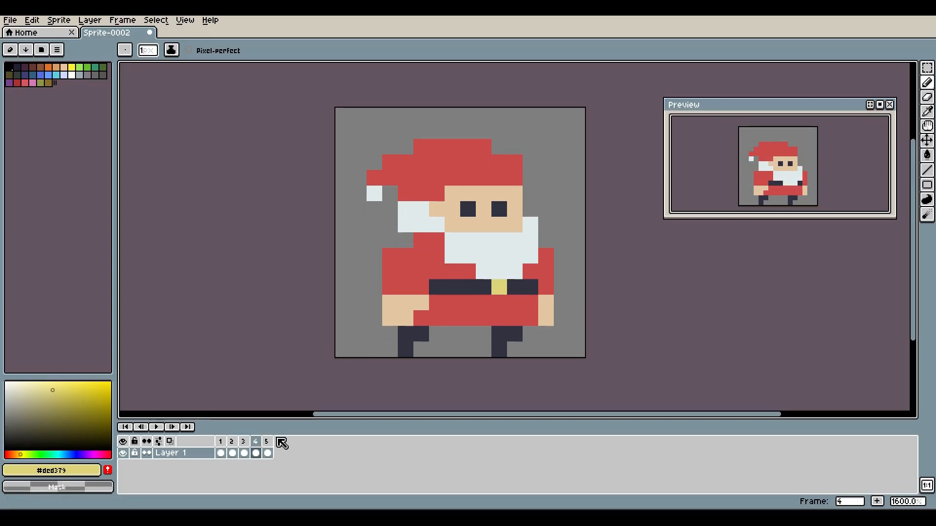
# Step: Move frame 4 behind frame 5 so the two frames swap places, and play the animation
pyautogui.press('Return')
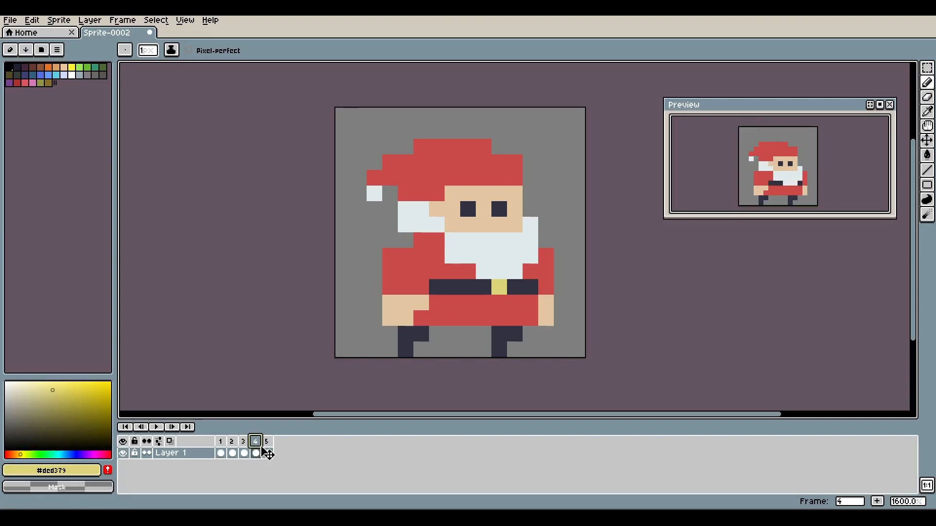
pyautogui.click(271, 441)
pyautogui.press('Return')
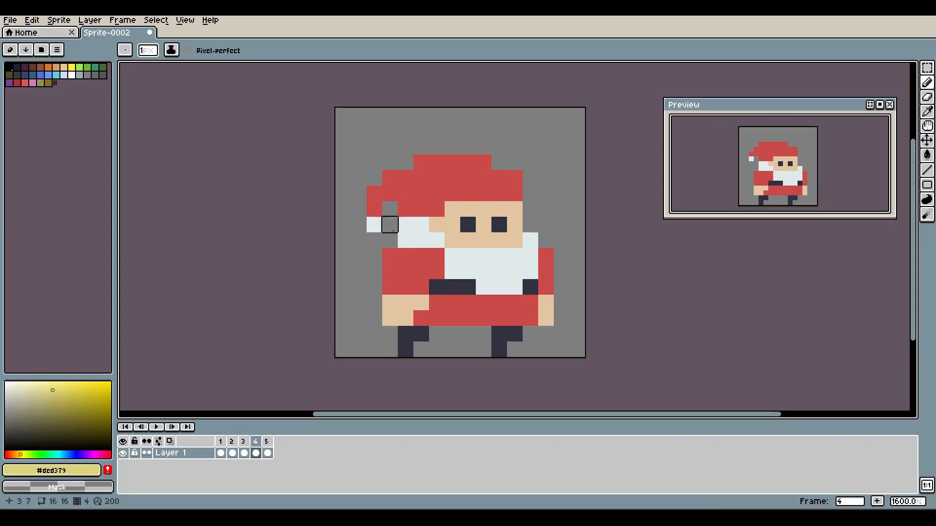
# Step: Raise the hat's white tip one pixel in frame 4, and lower it one pixel in frame 5 with red above it
pyautogui.keyDown('alt'); pyautogui.click(373, 226); pyautogui.keyUp('alt')
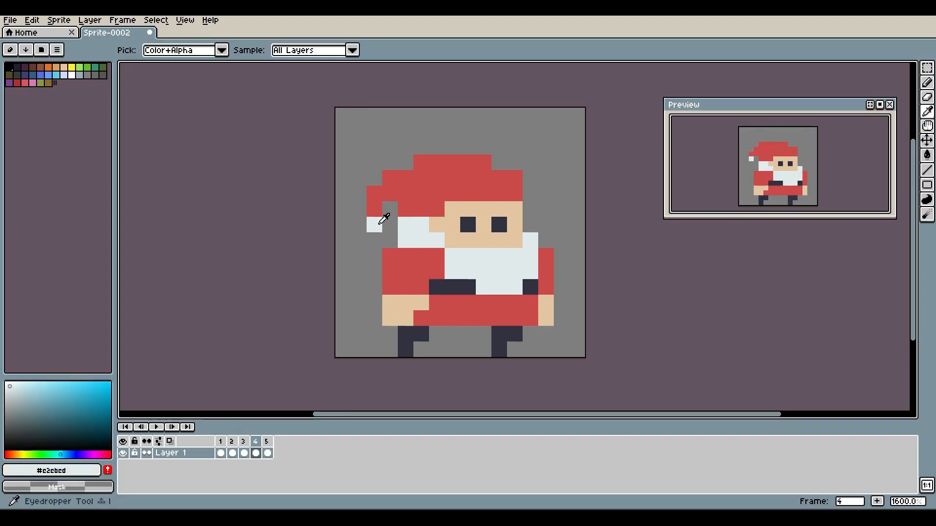
pyautogui.click(379, 207)
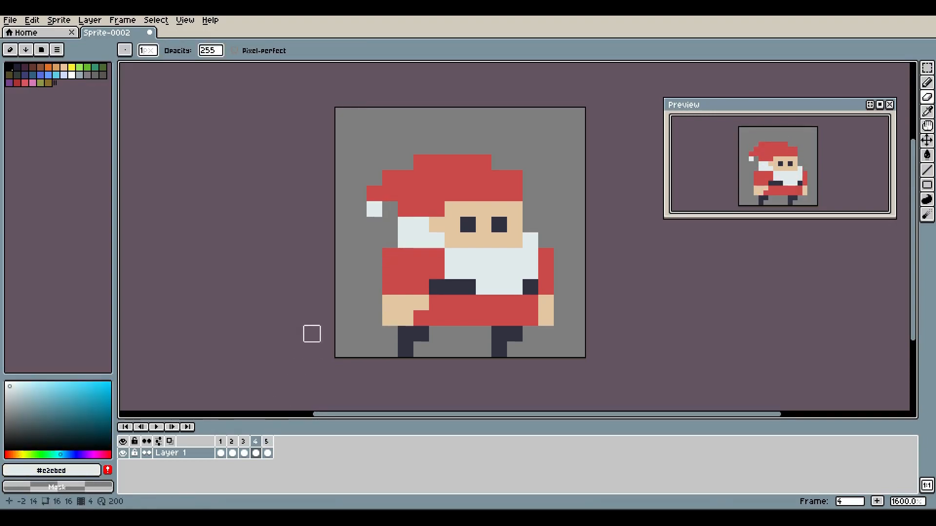
pyautogui.press('Right')
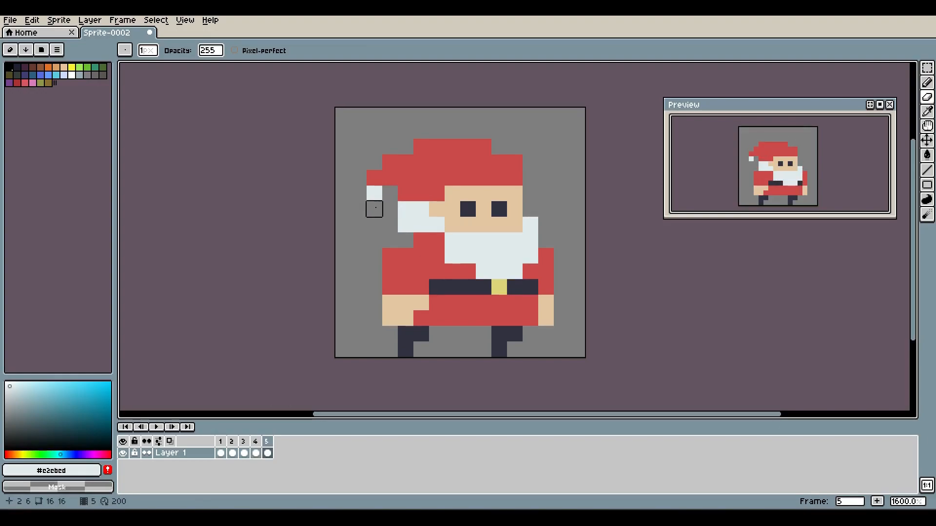
pyautogui.press('b')
pyautogui.click(376, 208)
pyautogui.keyDown('alt'); pyautogui.click(386, 168); pyautogui.keyUp('alt')
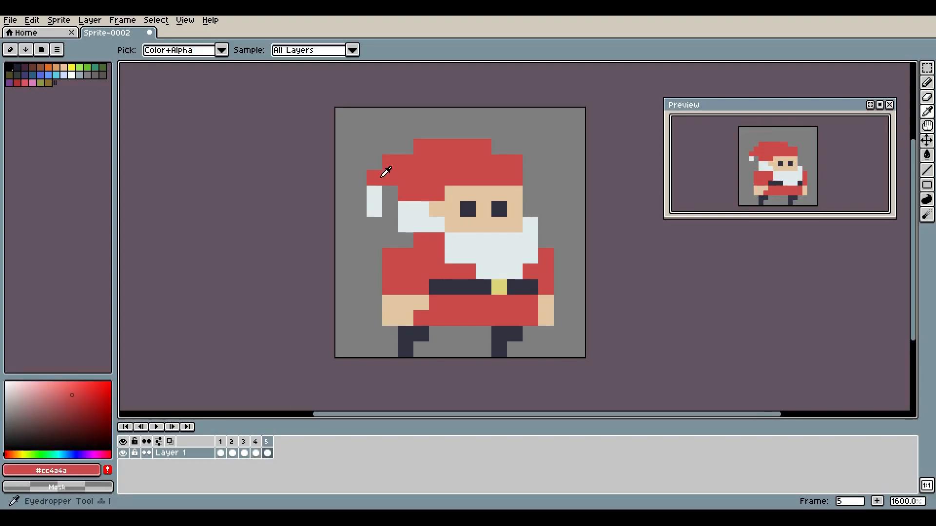
pyautogui.click(374, 193)
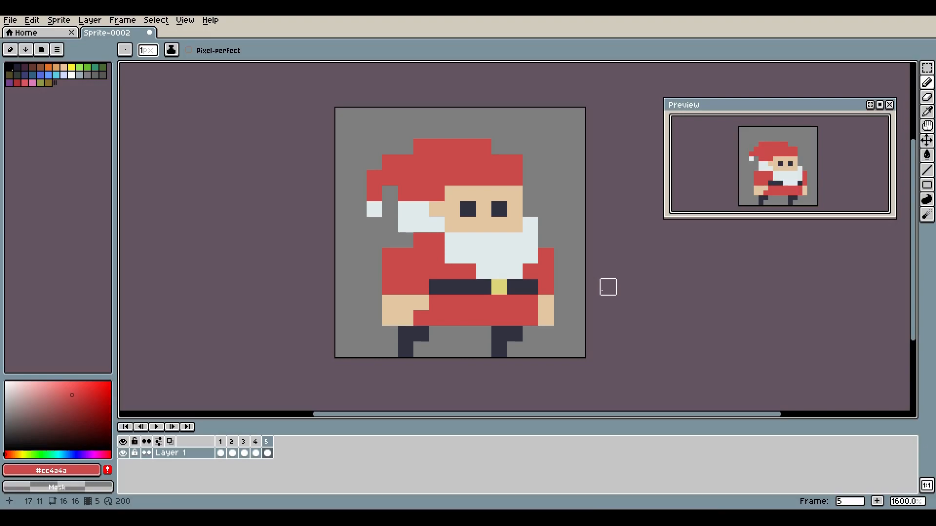
# Step: Step through all five frames to check the hat tip's swing against the head motion
pyautogui.press('Left')
pyautogui.press('Left')
pyautogui.press('Left')
pyautogui.press('Left')
pyautogui.press('Right')
pyautogui.press('Right')
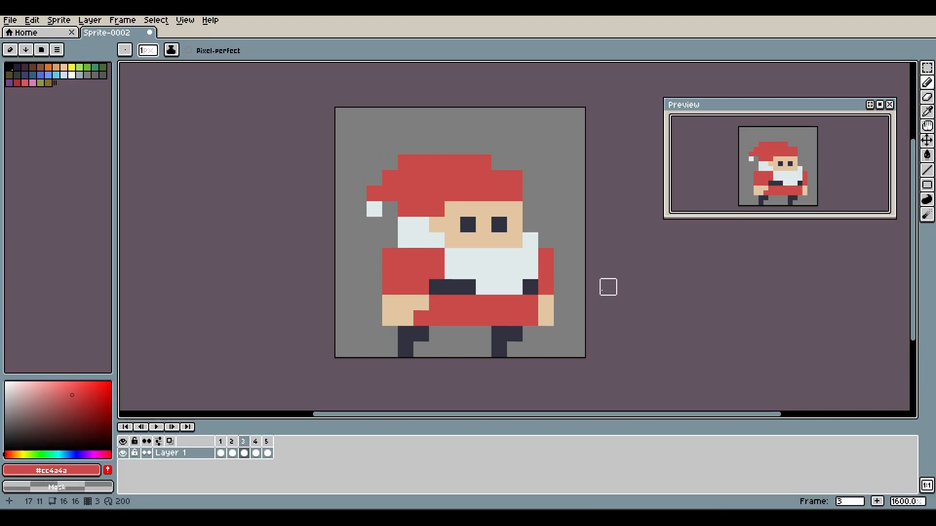
pyautogui.press('Right')
pyautogui.press('Right')
pyautogui.press('Right')
pyautogui.press('Right')
pyautogui.press('Right')
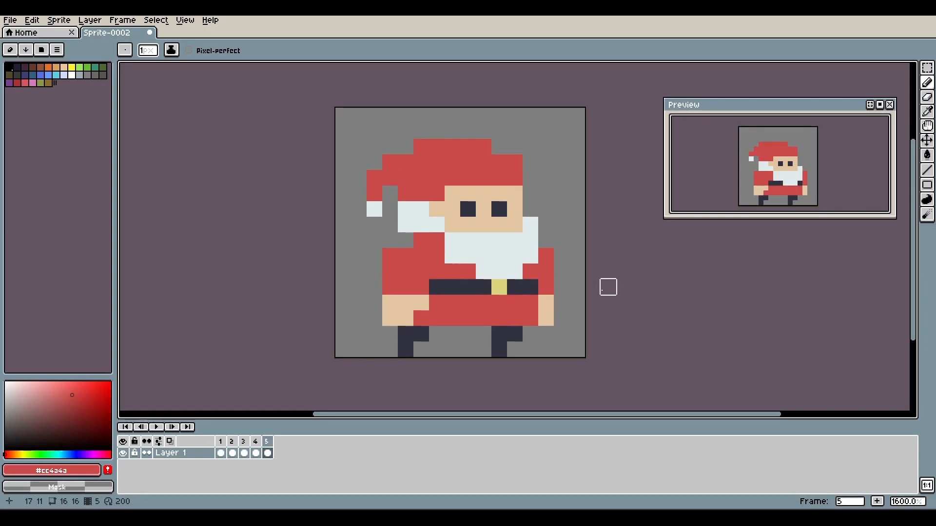
pyautogui.press('Right')
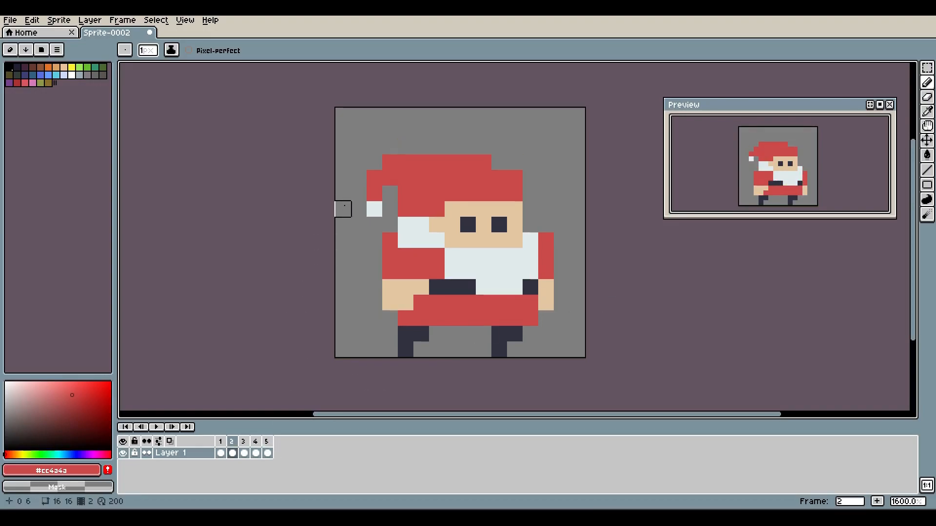
# Step: In frame 3, lower the hat's white tip one pixel and paint the pixel above it red
pyautogui.press('Right')
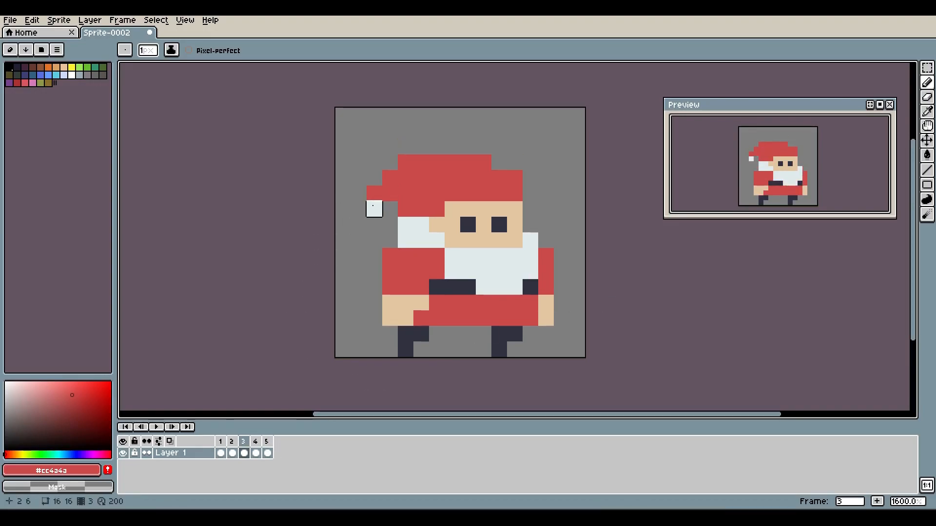
pyautogui.press('i')
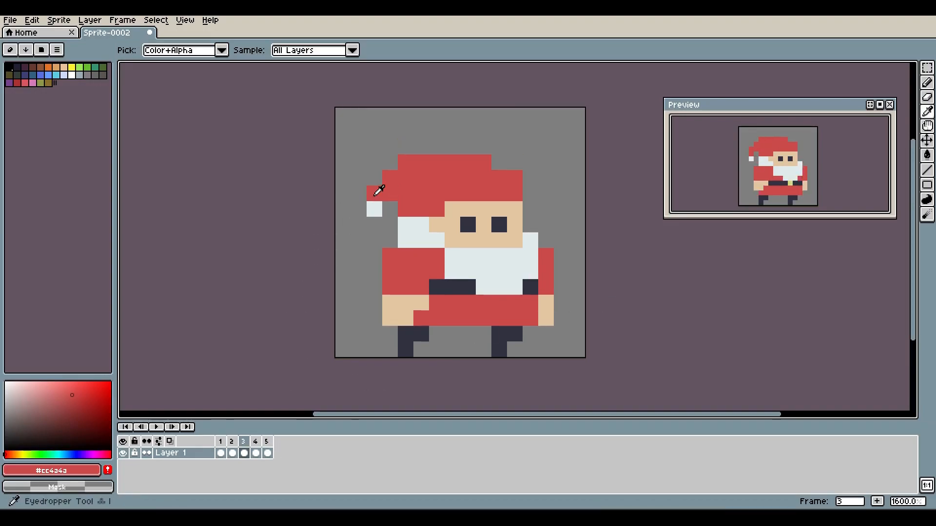
pyautogui.press('b')
pyautogui.click(374, 224)
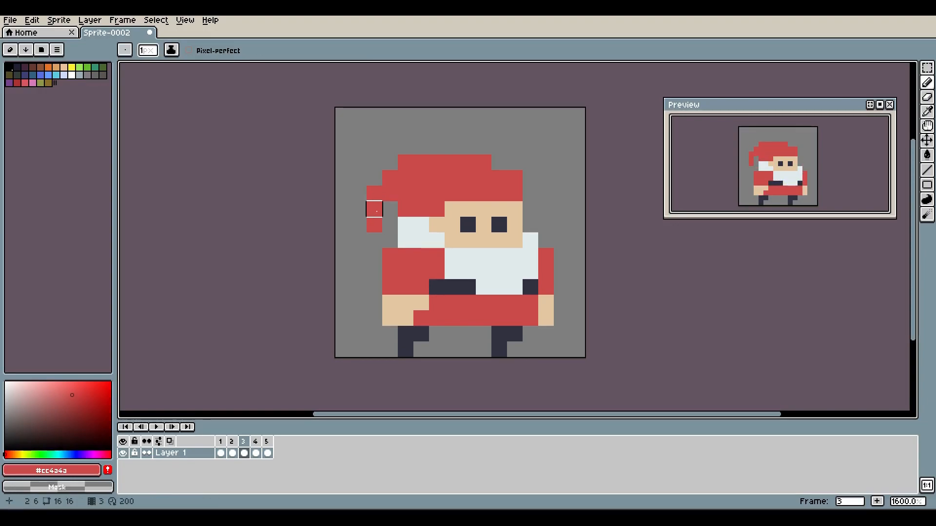
pyautogui.press('i')
pyautogui.press('Left')
pyautogui.click(375, 211)
pyautogui.press('Right')
pyautogui.press('b')
pyautogui.click(374, 225)
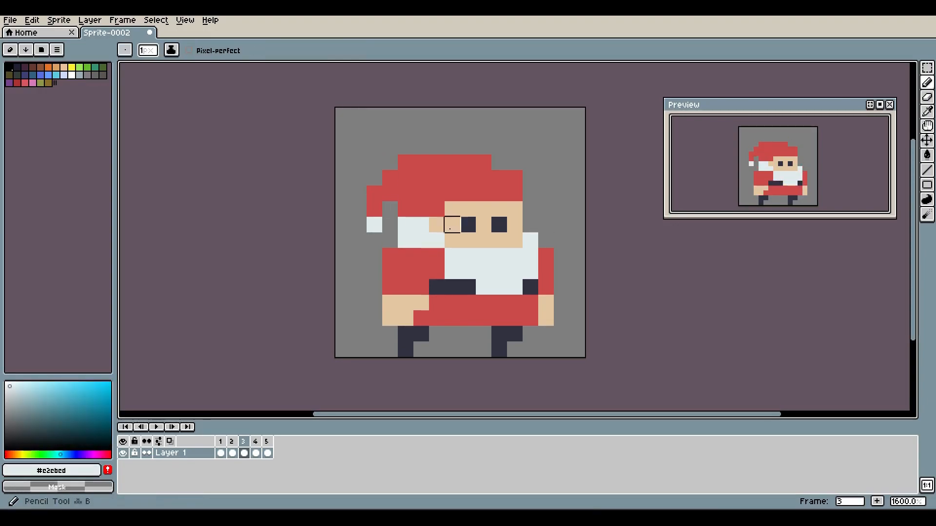
# Step: Flip back and forth between neighbouring frames to compare the hat tip's position in frame 3 with frames 2, 4 and 5
pyautogui.press('Left')
pyautogui.press('Left')
pyautogui.press('Right')
pyautogui.press('Right')
pyautogui.press('Right')
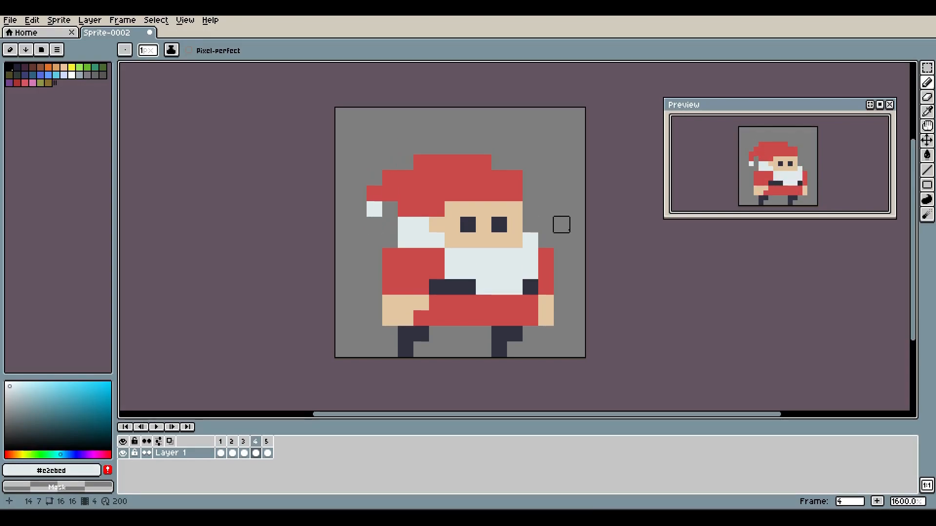
pyautogui.press('Left')
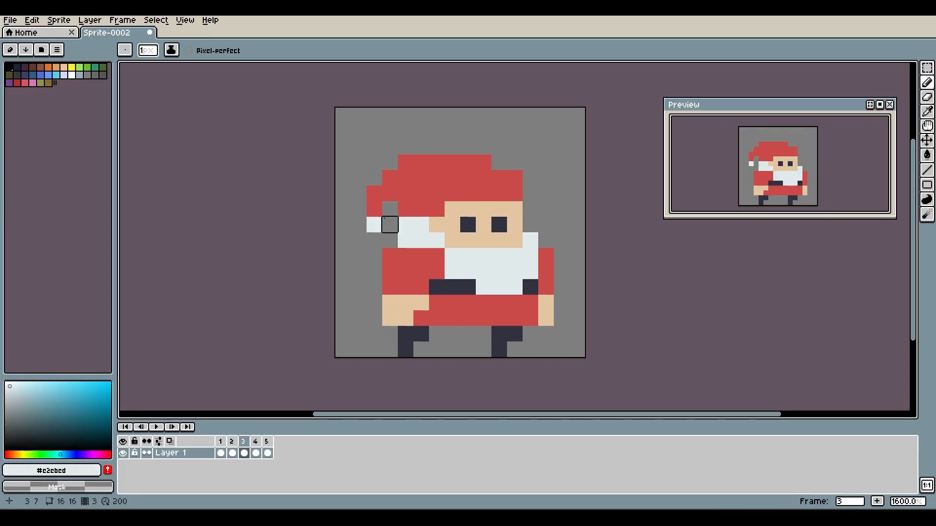
pyautogui.press('i')
pyautogui.click(376, 209)
pyautogui.press('Left')
pyautogui.press('Right')
pyautogui.press('Left')
pyautogui.press('Right')
pyautogui.press('Right')
pyautogui.press('b')
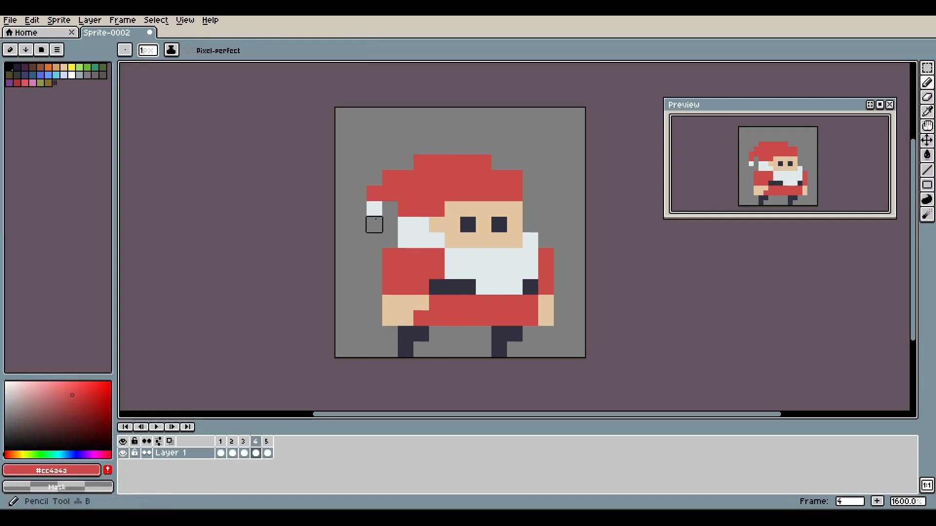
pyautogui.press('Left')
pyautogui.press('i')
pyautogui.click(379, 211)
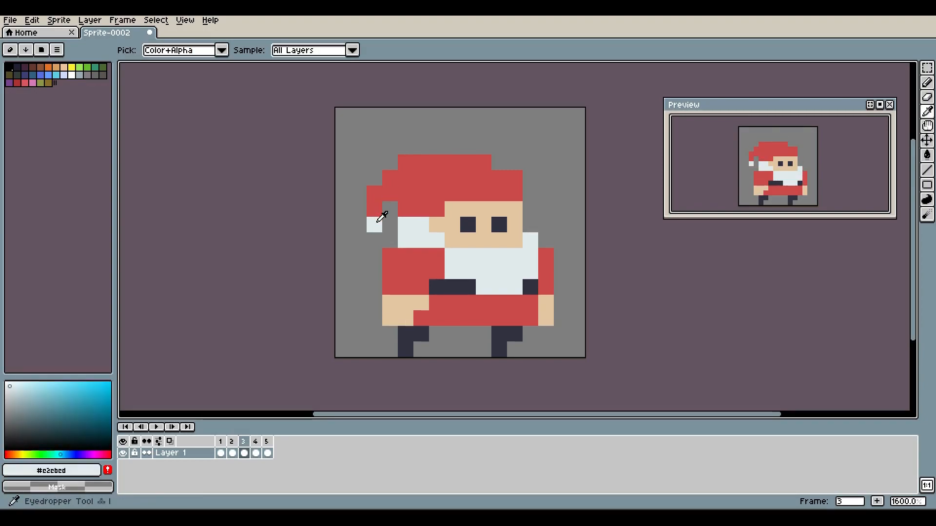
pyautogui.press('Right')
pyautogui.press('b')
pyautogui.press('Right')
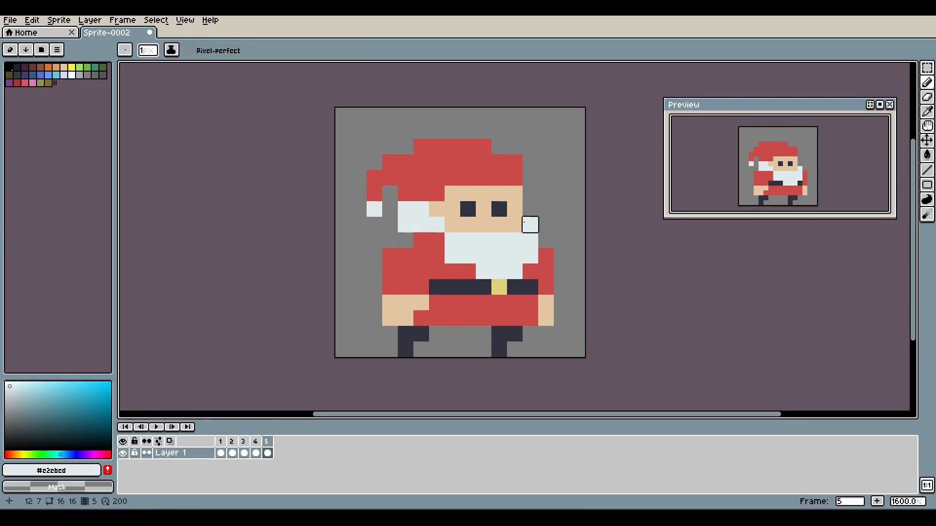
pyautogui.press('Left')
pyautogui.press('Left')
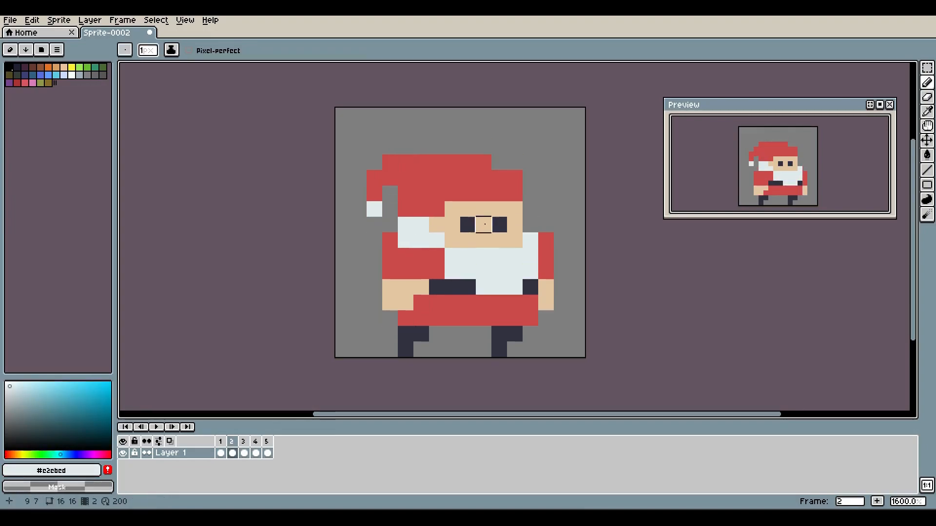
pyautogui.press('Right')
pyautogui.press('Right')
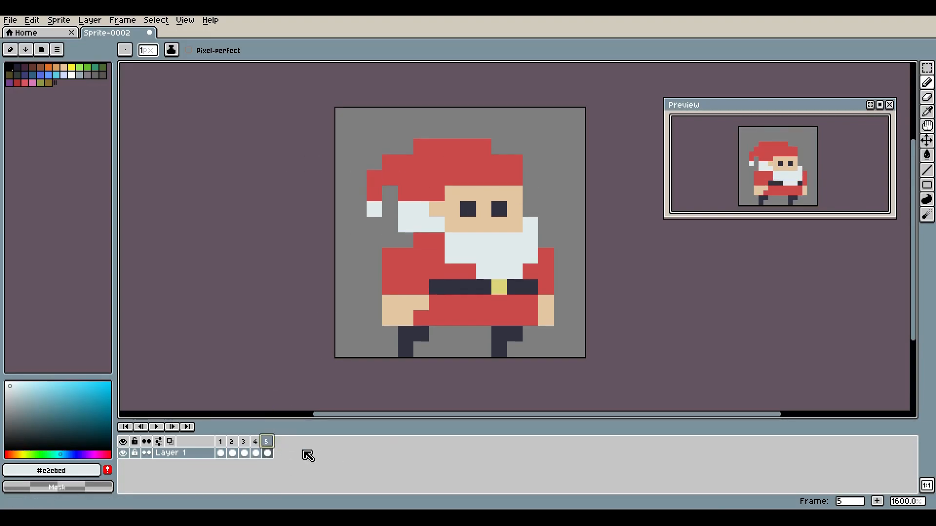
# Step: Add frame 6 after frame 5 as a copy of frame 5
pyautogui.rightClick(269, 440)
pyautogui.click(270, 453)
pyautogui.rightClick(267, 453)
pyautogui.click(321, 489)
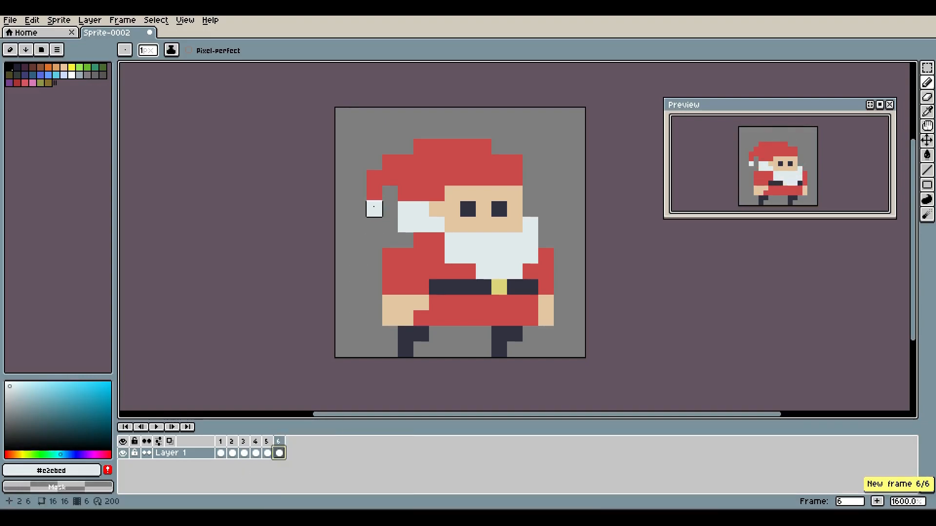
# Step: In frame 6, select the hanging back part of the hat, move it up one pixel and clear the selection
pyautogui.press('m')
pyautogui.moveTo(358, 146); pyautogui.dragTo(391, 224)
pyautogui.moveTo(384, 180); pyautogui.dragTo(387, 164)
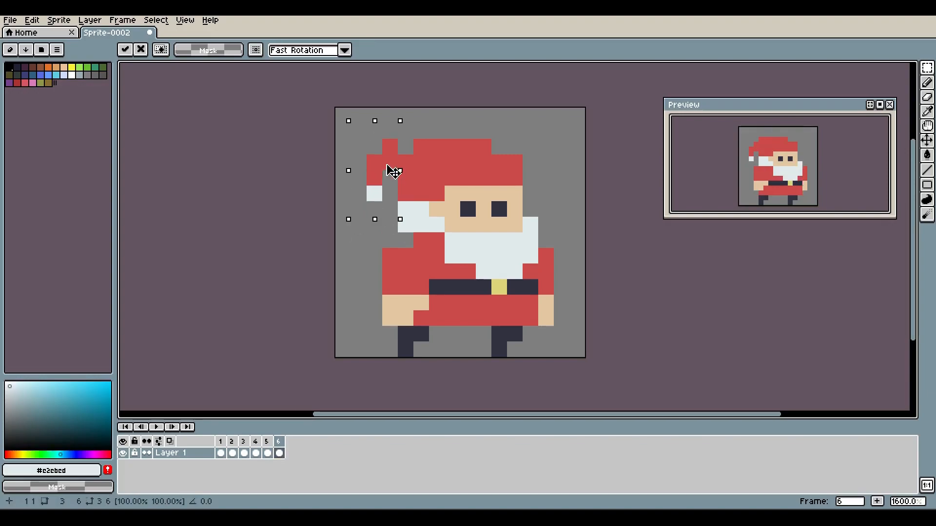
pyautogui.click(155, 20)
pyautogui.click(169, 43)
# Step: In frame 6, fill the gap in the hat's topmost row with the hat's red
pyautogui.press('b')
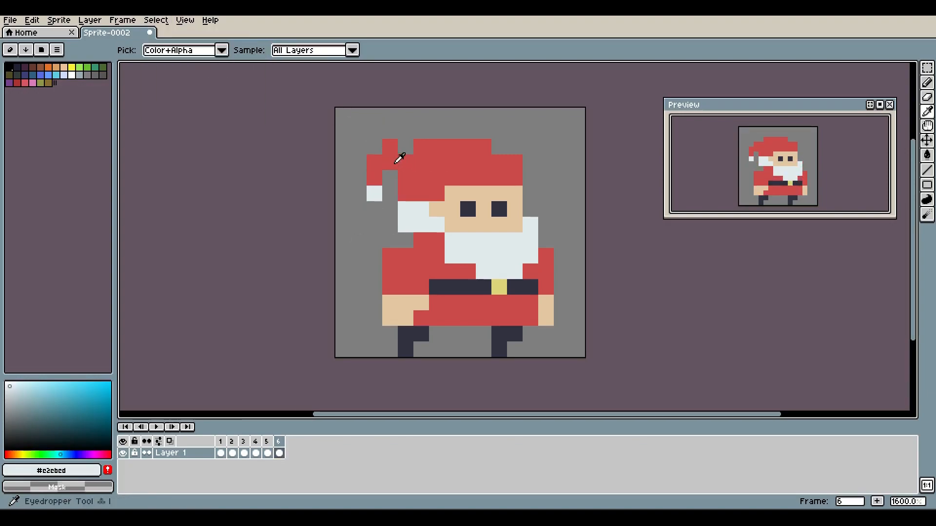
pyautogui.keyDown('alt'); pyautogui.click(405, 161); pyautogui.keyUp('alt')
pyautogui.click(405, 146)
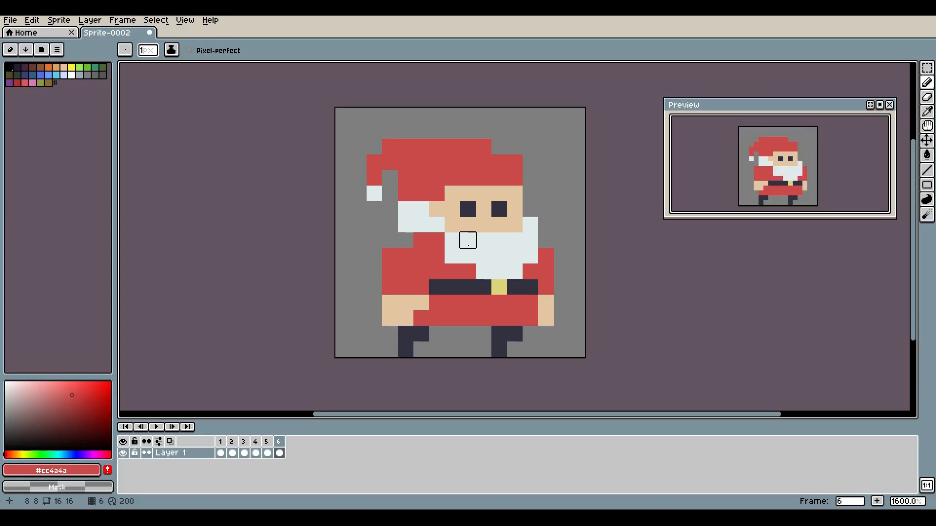
# Step: Flip back and forth through the neighbouring frames up to frame 6 to compare the hat tip's movement
pyautogui.press('Left')
pyautogui.press('Left')
pyautogui.press('Left')
pyautogui.press('Right')
pyautogui.press('Right')
pyautogui.press('Right')
pyautogui.press('Right')
pyautogui.press('Left')
pyautogui.press('Right')
pyautogui.press('Left')
pyautogui.press('Right')
# Step: Add frame 7 after frame 6 as a copy of frame 6
pyautogui.click(278, 442)
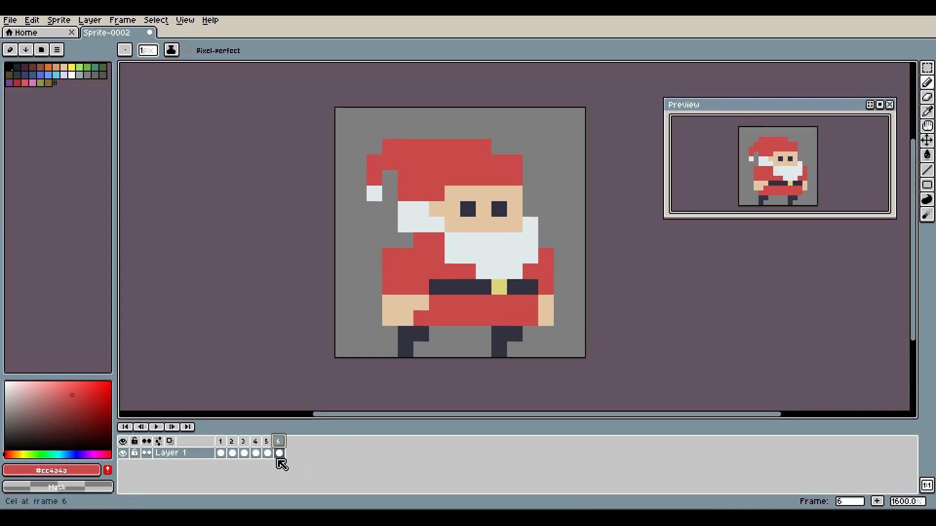
pyautogui.rightClick(278, 458)
pyautogui.click(292, 490)
pyautogui.press('Right')
# Step: In frame 7, select the hanging back part of the hat, move it up one pixel and clear the selection
pyautogui.press('m')
pyautogui.moveTo(351, 139)
pyautogui.mouseDown()
pyautogui.moveTo(383, 187)
pyautogui.moveTo(383, 217)
pyautogui.moveTo(385, 176)
pyautogui.mouseUp()
pyautogui.click(154, 22)
pyautogui.click(166, 42)
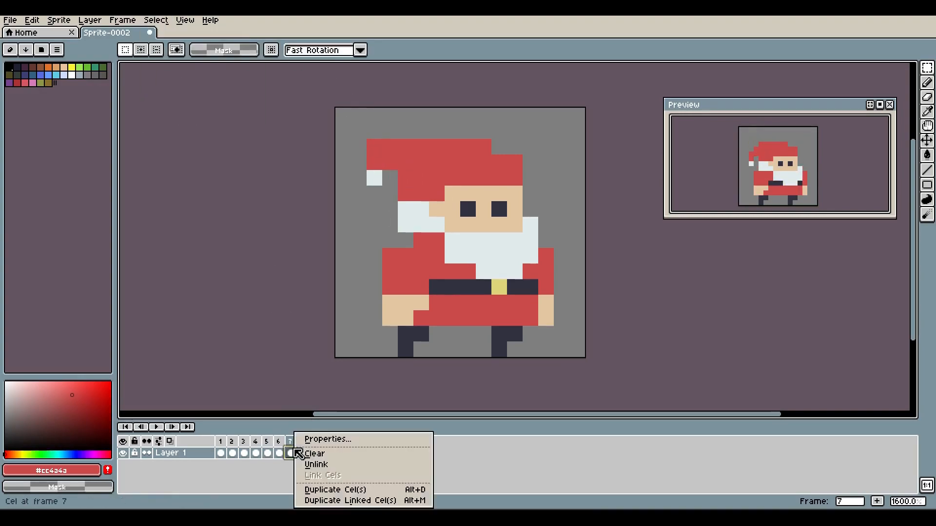
# Step: Add frame 8 as a copy of frame 7, move the hat's hanging back part down one pixel and clear the selection
pyautogui.click(334, 489)
pyautogui.moveTo(335, 123); pyautogui.dragTo(383, 202)
pyautogui.moveTo(371, 167)
pyautogui.mouseDown()
pyautogui.moveTo(373, 185)
pyautogui.moveTo(372, 167)
pyautogui.mouseUp()
pyautogui.moveTo(342, 115); pyautogui.dragTo(391, 202)
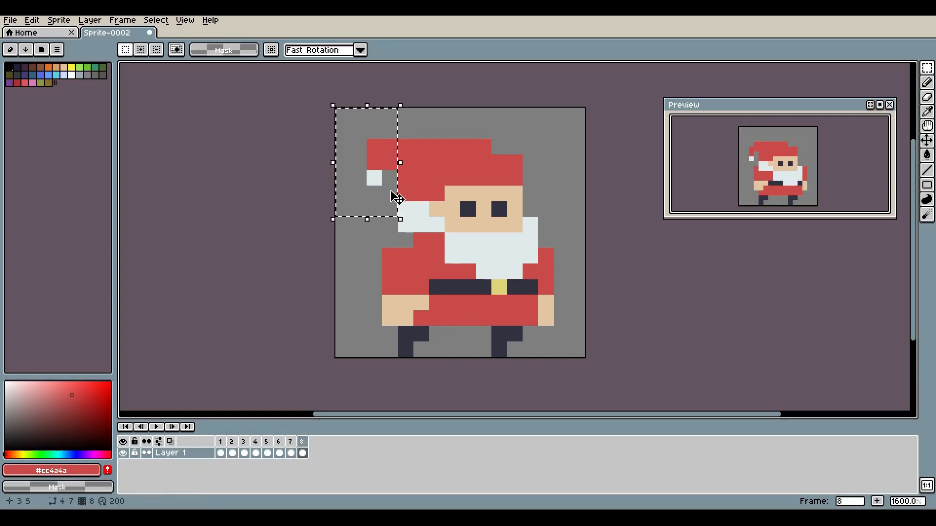
pyautogui.press('Down')
pyautogui.click(157, 20)
pyautogui.click(167, 45)
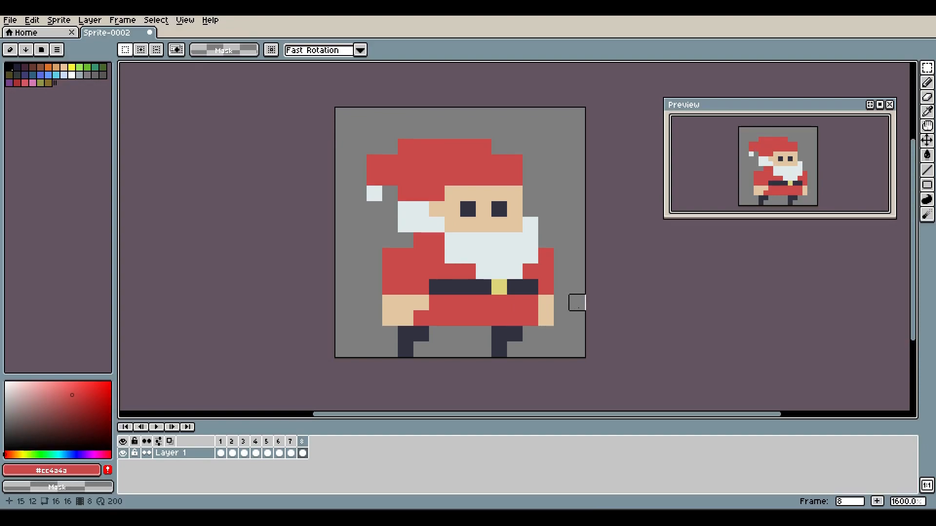
# Step: Step through the animation from frame 1 to frame 8 to check the hat's motion
pyautogui.click(221, 441)
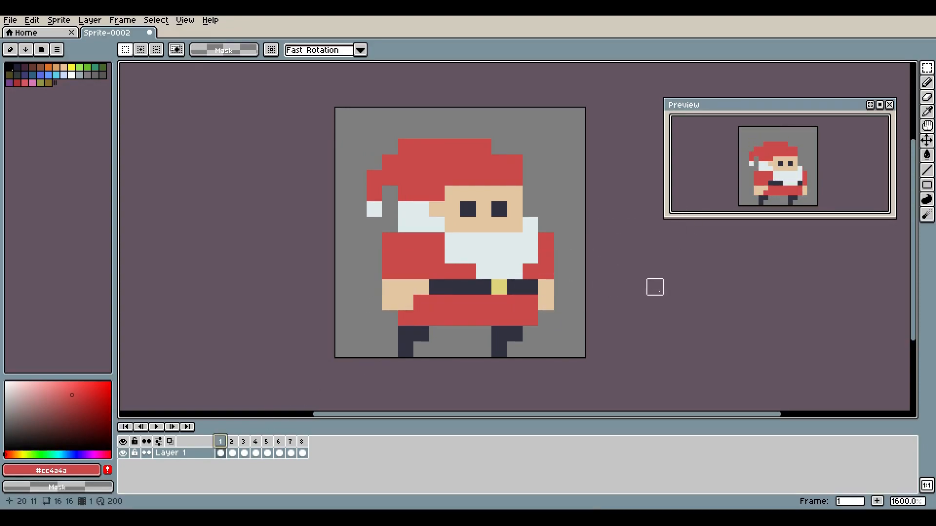
pyautogui.press('.')
pyautogui.press('.')
pyautogui.press('.')
pyautogui.press('.')
pyautogui.press('.')
pyautogui.press('.')
pyautogui.press('.')
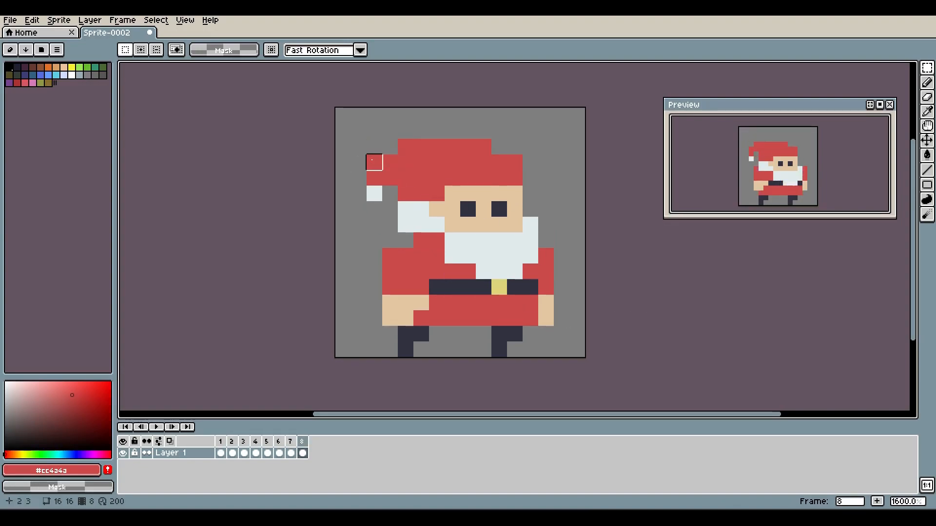
# Step: Erase the upper back corner pixel of the hanging part of the hat in frame 8 and in frame 7
pyautogui.press('b')
pyautogui.press('.')
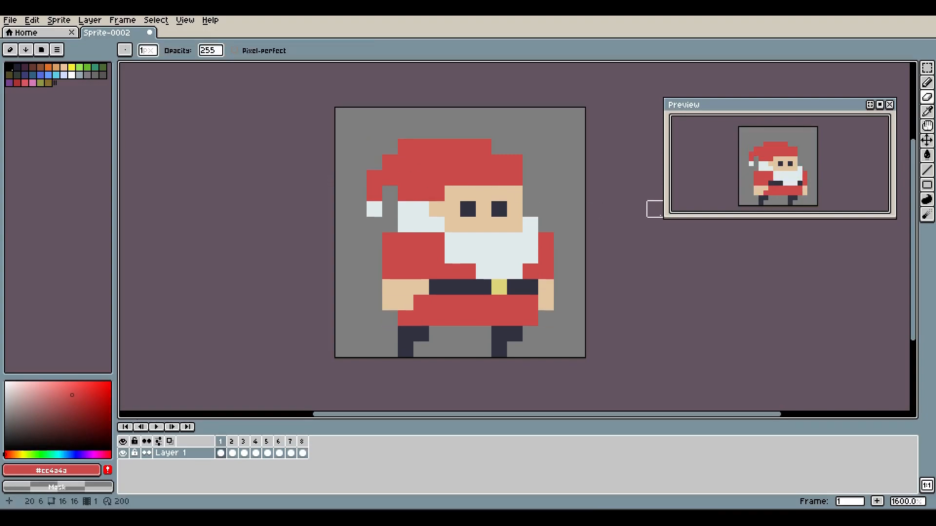
pyautogui.press('Left')
pyautogui.press('Left')
pyautogui.click(374, 147)
# Step: Flip through the frames in both directions to examine how the hat and the arms move, especially between frames 4, 5 and 6
pyautogui.press('Left')
pyautogui.press('Right')
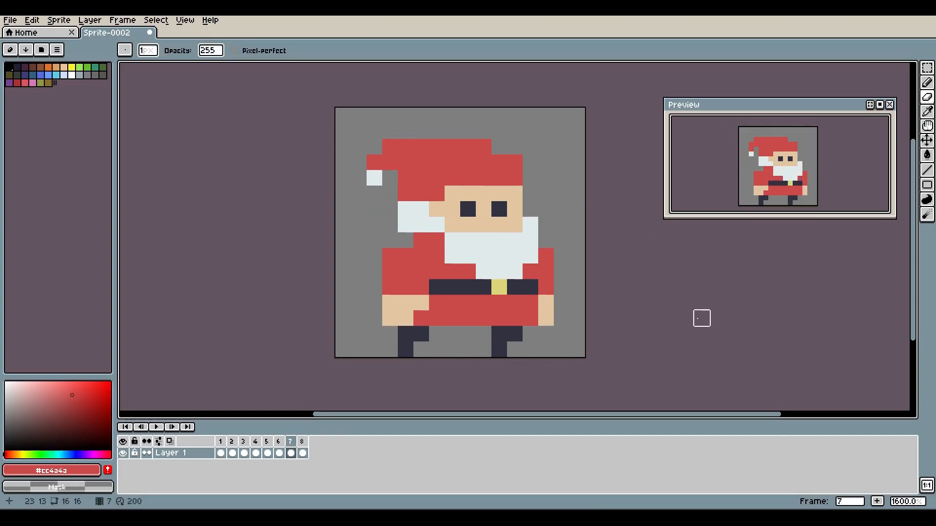
pyautogui.press('Right')
pyautogui.press('Right')
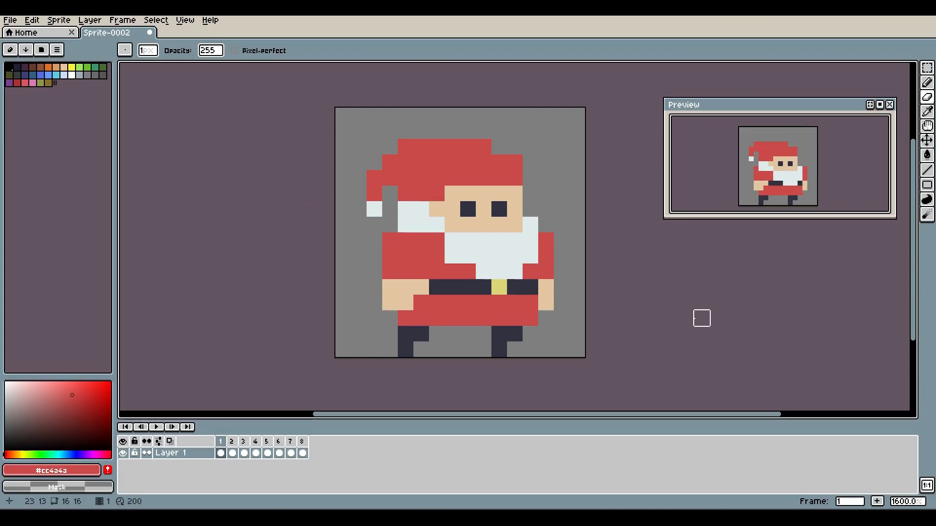
pyautogui.press('Right')
pyautogui.press('Right')
pyautogui.press('Right')
pyautogui.press('Right')
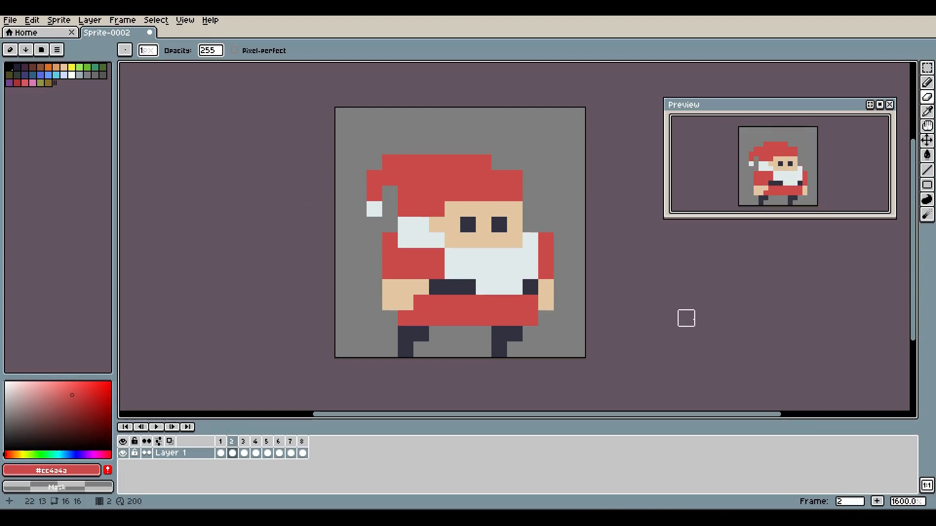
pyautogui.press('Right')
pyautogui.press('Right')
pyautogui.press('Right')
pyautogui.press('Right')
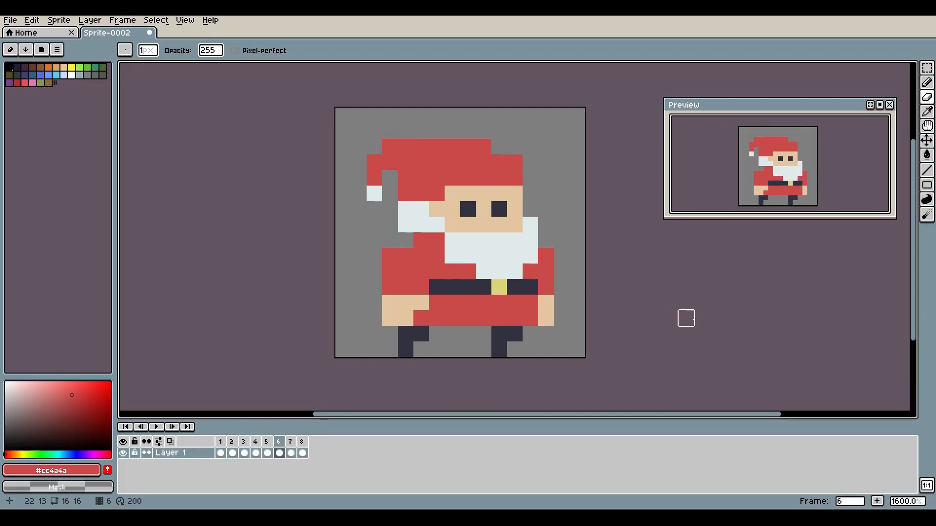
pyautogui.press('Left')
pyautogui.press('Left')
pyautogui.press('Left')
pyautogui.press('Left')
pyautogui.press('Left')
pyautogui.press('Right')
pyautogui.press('Left')
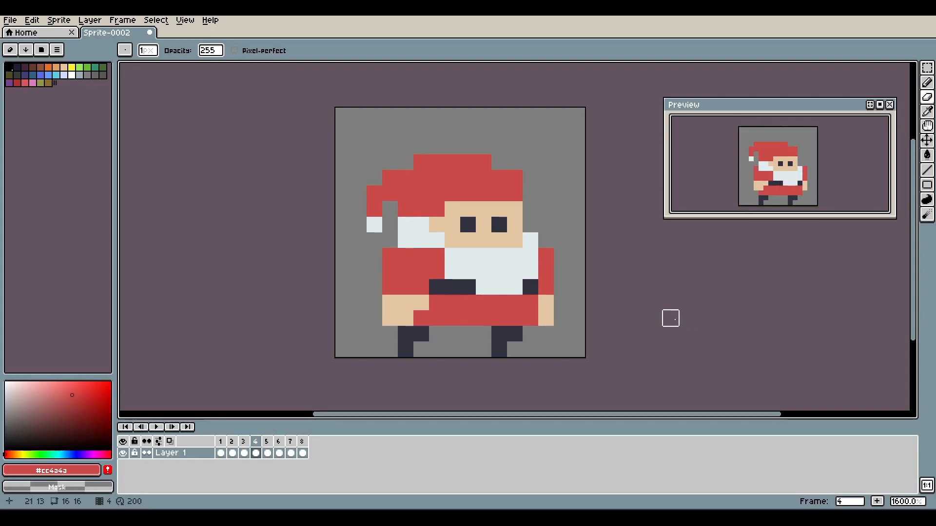
pyautogui.press('Right')
pyautogui.press('Left')
pyautogui.press('Right')
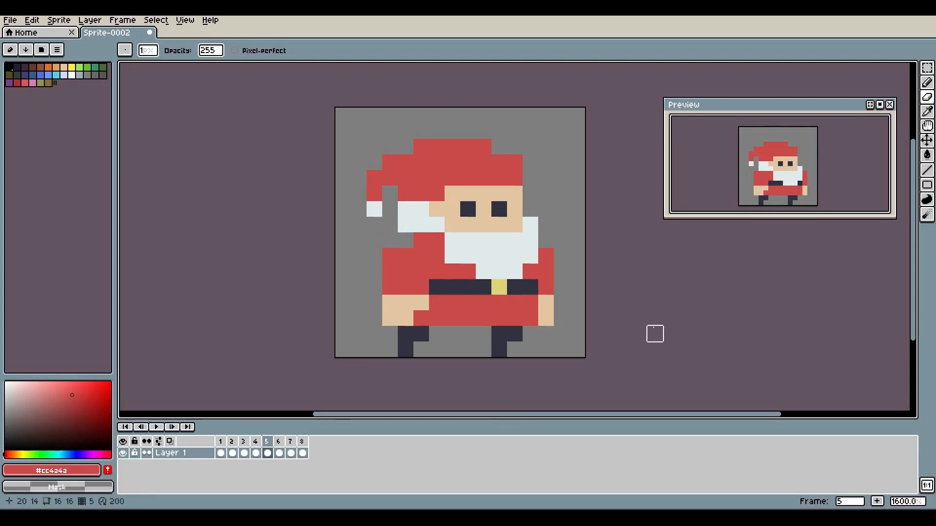
# Step: In frame 6, select both arms with their hands, move them up one pixel and clear the selection
pyautogui.press('Right')
pyautogui.press('m')
pyautogui.moveTo(389, 255)
pyautogui.mouseDown()
pyautogui.moveTo(420, 303)
pyautogui.moveTo(406, 318)
pyautogui.mouseUp()
pyautogui.moveTo(562, 350); pyautogui.dragTo(549, 244)
pyautogui.click(155, 20)
pyautogui.click(167, 43)
# Step: In frame 6, fill the gaps left below the raised hand with the suit's red
pyautogui.press('i')
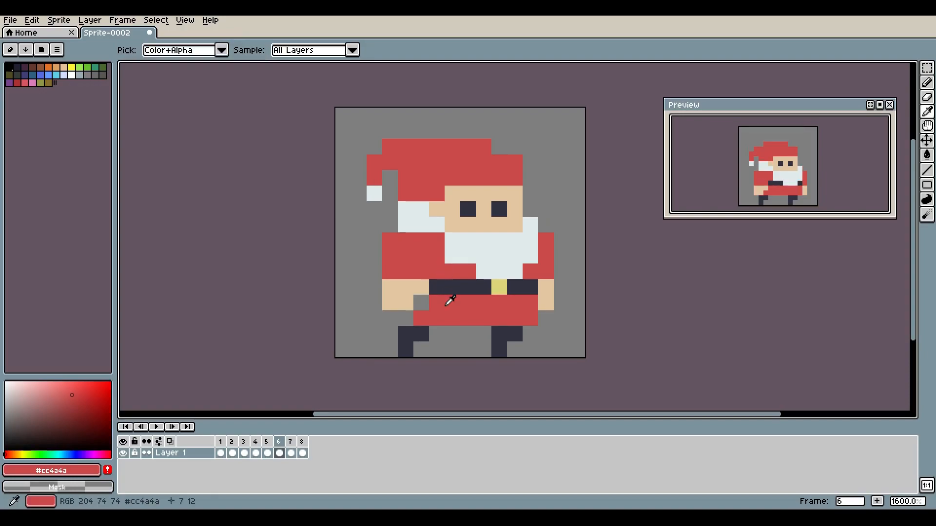
pyautogui.press('b')
pyautogui.press('Left')
pyautogui.press('Right')
# Step: In frame 7, select both arms with their hands, move them up one pixel and clear the selection
pyautogui.press('Right')
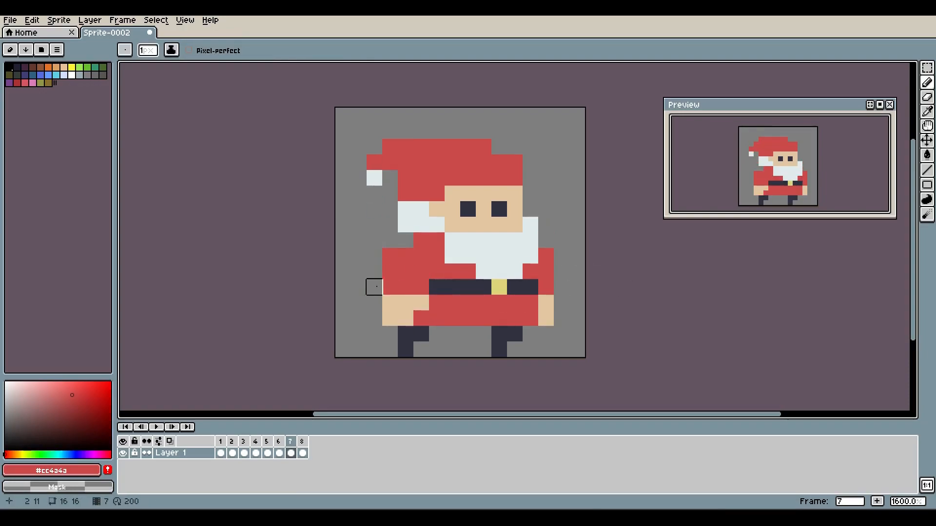
pyautogui.press('m')
pyautogui.moveTo(388, 253)
pyautogui.mouseDown()
pyautogui.moveTo(420, 298)
pyautogui.moveTo(405, 319)
pyautogui.mouseUp()
pyautogui.moveTo(577, 336); pyautogui.dragTo(552, 254)
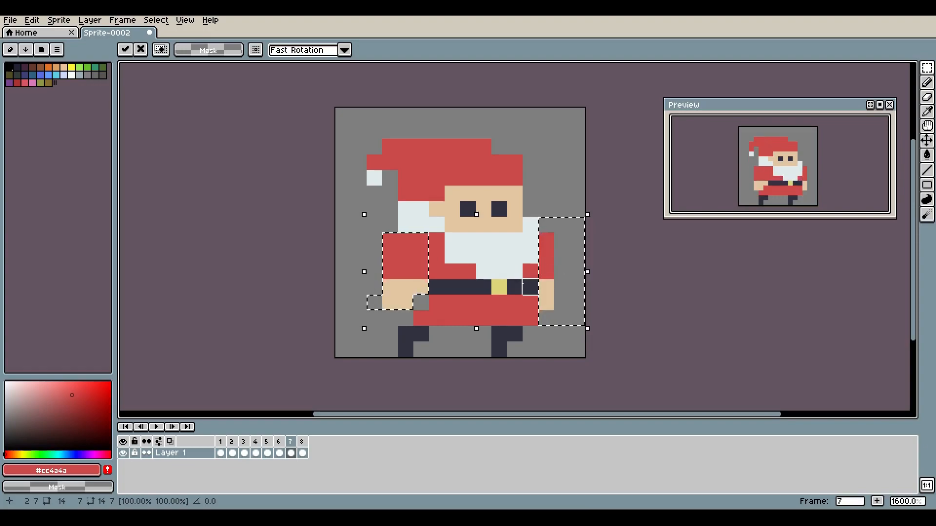
pyautogui.click(156, 19)
pyautogui.click(161, 39)
pyautogui.press('Right')
pyautogui.moveTo(388, 257)
pyautogui.mouseDown()
pyautogui.moveTo(420, 303)
pyautogui.moveTo(408, 318)
pyautogui.mouseUp()
pyautogui.moveTo(561, 334); pyautogui.dragTo(561, 311)
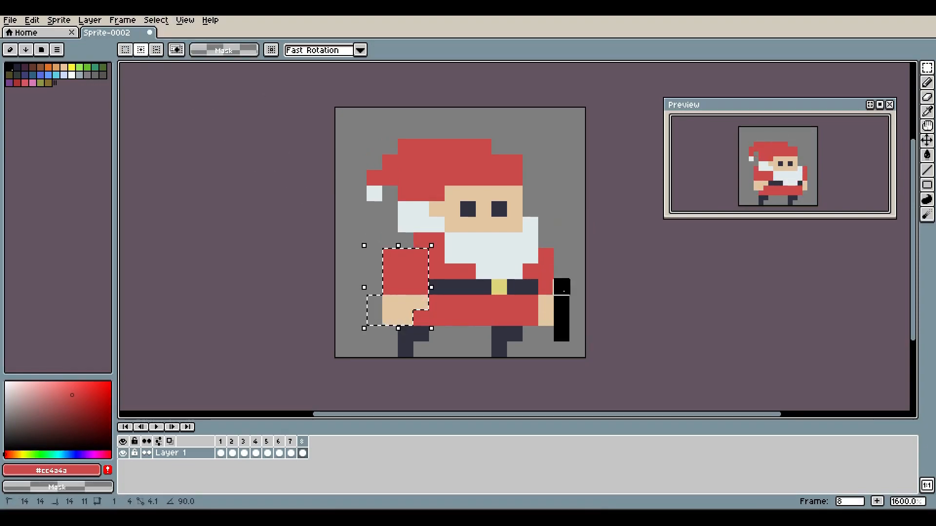
# Step: Undo the selections made in frame 8 and the upward move of the arms in frame 7, restoring the arm selection
pyautogui.hotkey('ctrl', 'z')
pyautogui.hotkey('ctrl', 'z')
pyautogui.hotkey('ctrl', 'z')
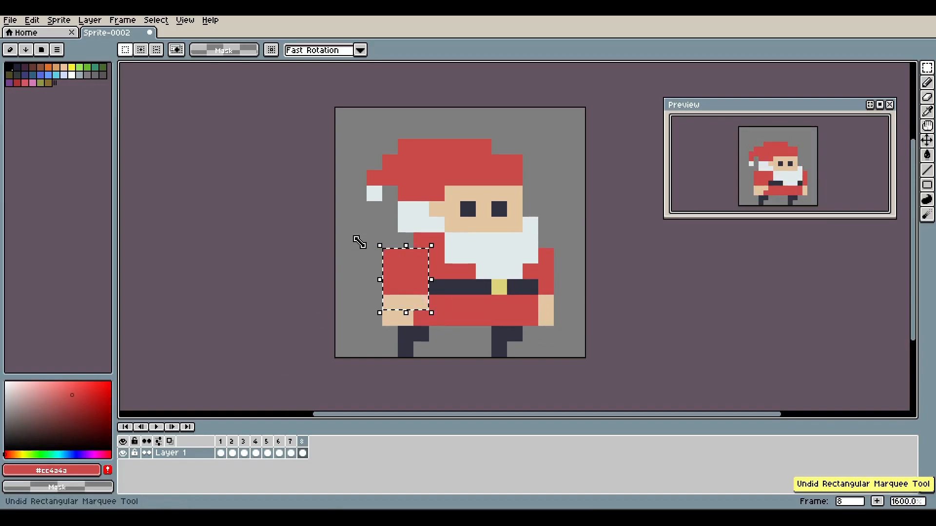
pyautogui.hotkey('ctrl', 'z')
pyautogui.hotkey('ctrl', 'z')
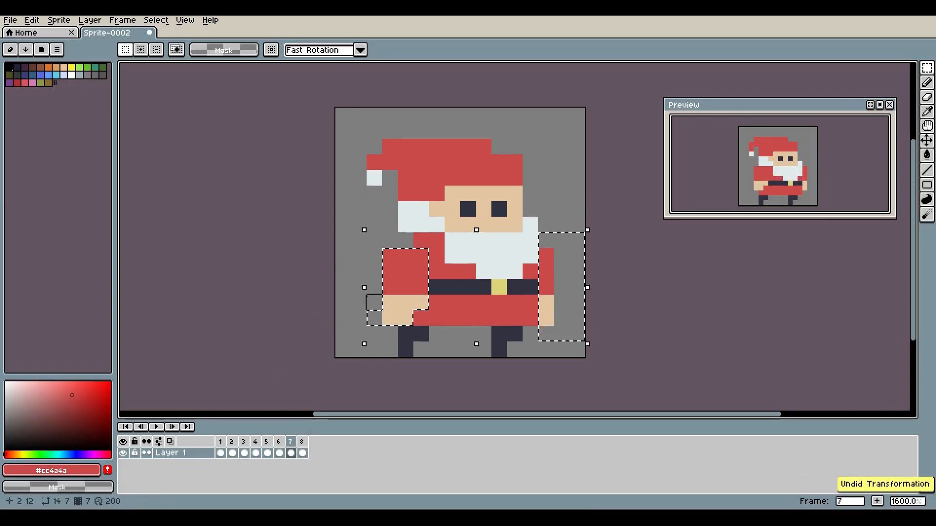
# Step: View frames 3, 5, 6, 7 and 8 to compare the arms' height
pyautogui.click(268, 441)
pyautogui.click(243, 442)
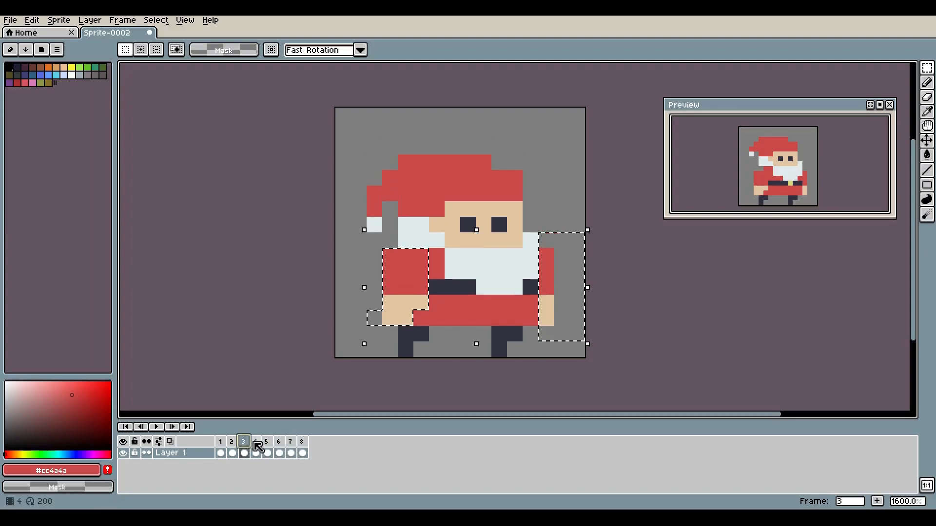
pyautogui.click(269, 442)
pyautogui.click(279, 442)
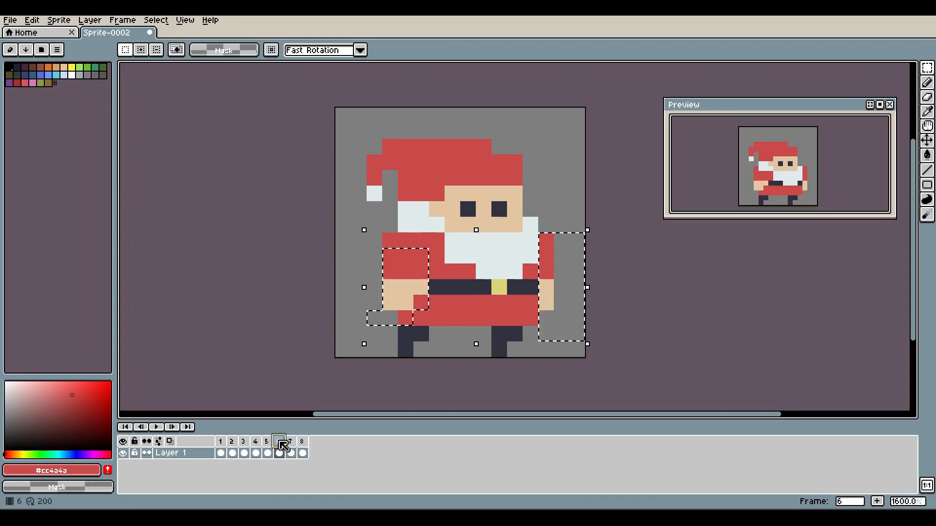
pyautogui.click(290, 441)
pyautogui.click(302, 441)
pyautogui.click(293, 441)
# Step: In frame 8, move the selected arms up one pixel and clear the selection
pyautogui.click(303, 442)
pyautogui.moveTo(397, 270); pyautogui.dragTo(399, 260)
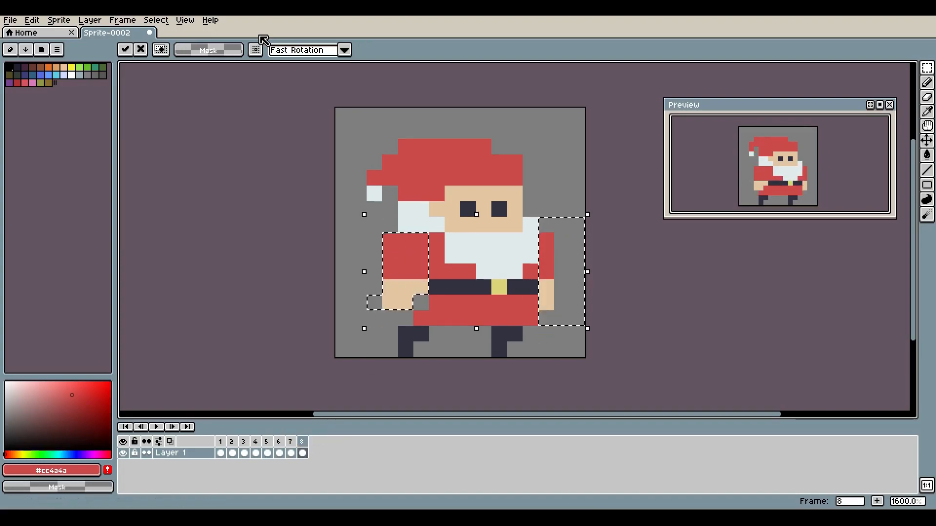
pyautogui.click(155, 20)
pyautogui.click(166, 43)
# Step: In frame 8, fill the two gap pixels below the raised hand with the suit's red
pyautogui.press('i')
pyautogui.click(446, 310)
pyautogui.press('b')
pyautogui.click(421, 302)
pyautogui.click(405, 317)
# Step: In frame 2, paint the beard's lower back corner pixel and one pixel on its edge above the belt with the suit's red
pyautogui.scroll(-1, 514, 286)
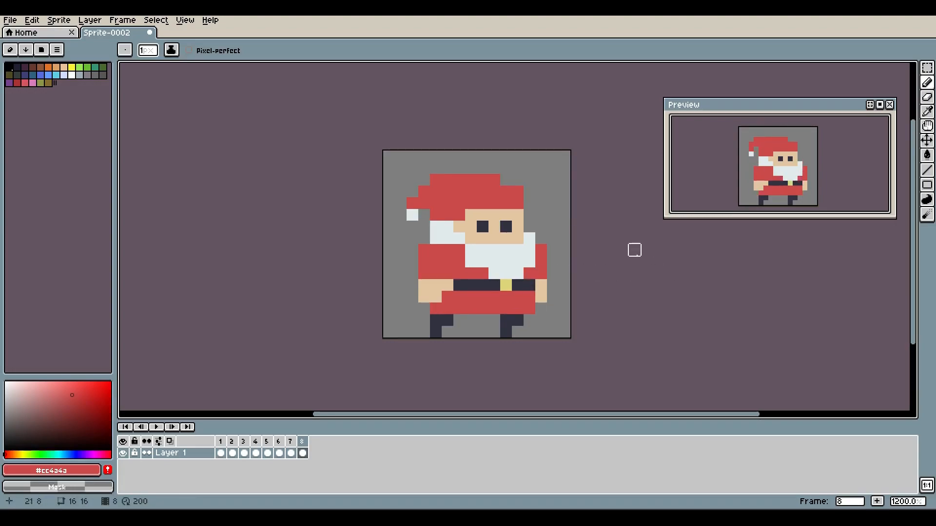
pyautogui.scroll(3, 538, 236)
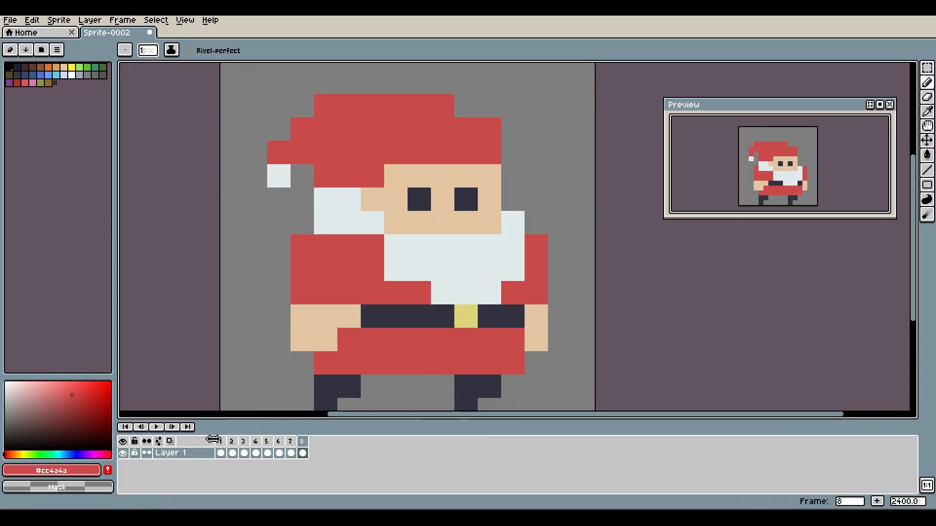
pyautogui.click(220, 441)
pyautogui.press('Right')
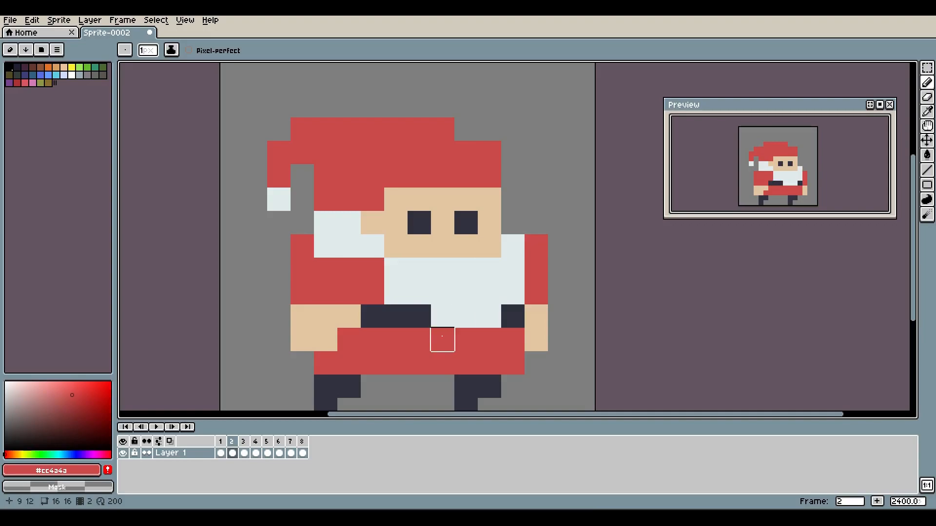
pyautogui.keyDown('alt'); pyautogui.click(438, 282); pyautogui.keyUp('alt')
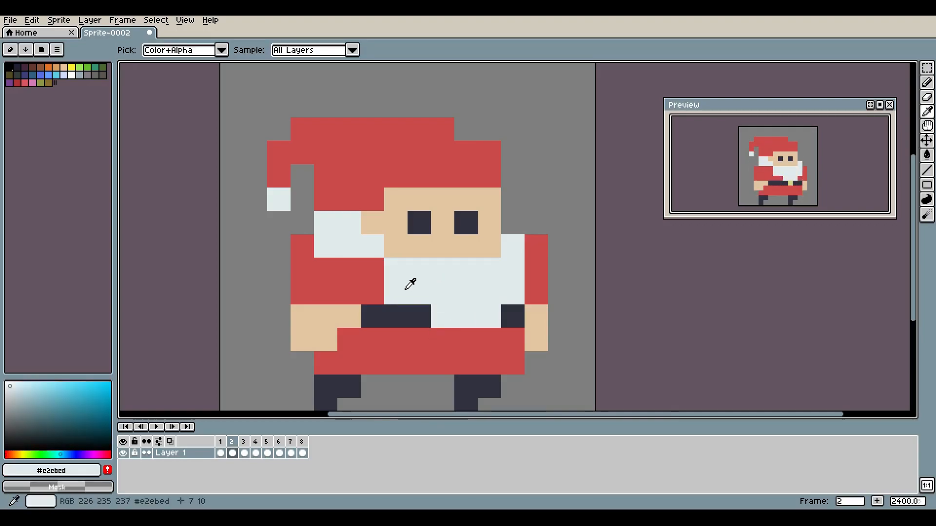
pyautogui.keyDown('alt'); pyautogui.click(355, 286); pyautogui.keyUp('alt')
pyautogui.click(393, 292)
pyautogui.click(326, 248)
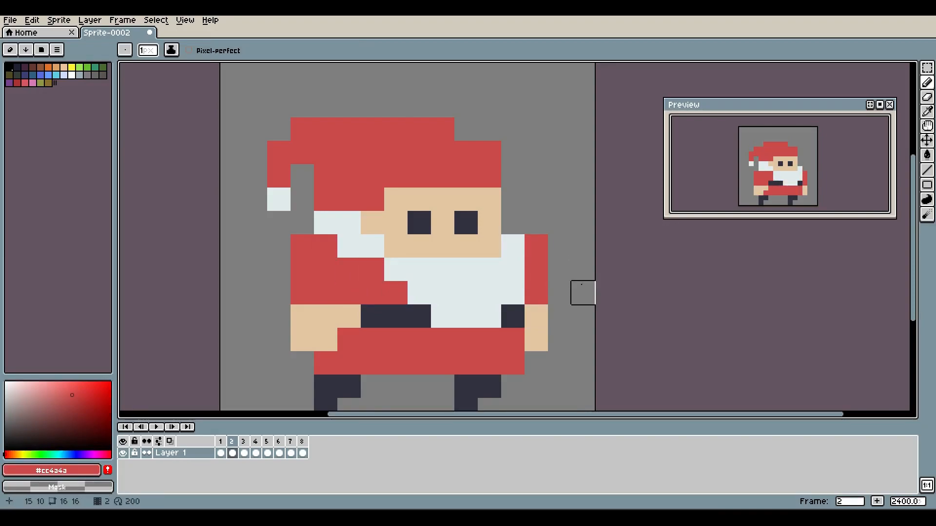
# Step: In frame 3, enlarge the beard with its white: one pixel over the belt on each side, a three-pixel row below and one pixel beneath the cheek
pyautogui.press('Right')
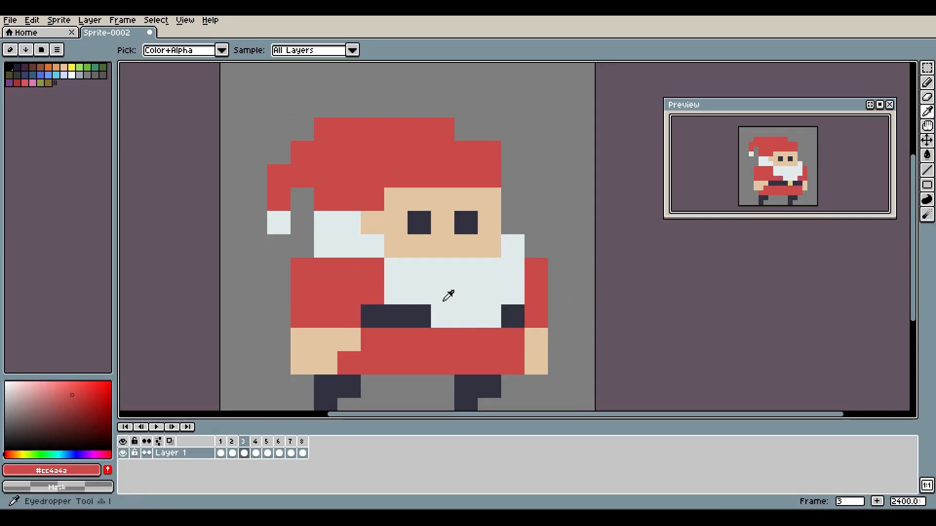
pyautogui.keyDown('alt'); pyautogui.click(445, 294); pyautogui.keyUp('alt')
pyautogui.click(461, 346)
pyautogui.click(418, 316)
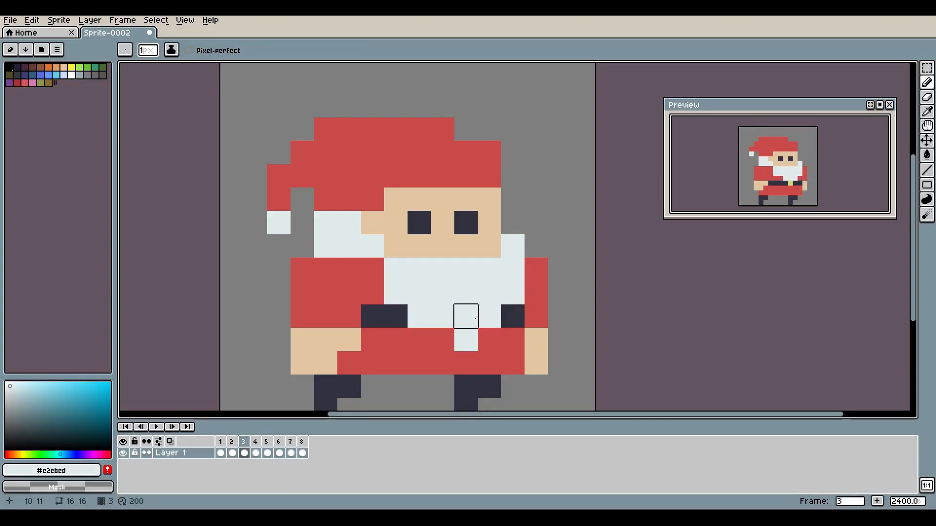
pyautogui.click(512, 316)
pyautogui.click(443, 340)
pyautogui.click(490, 340)
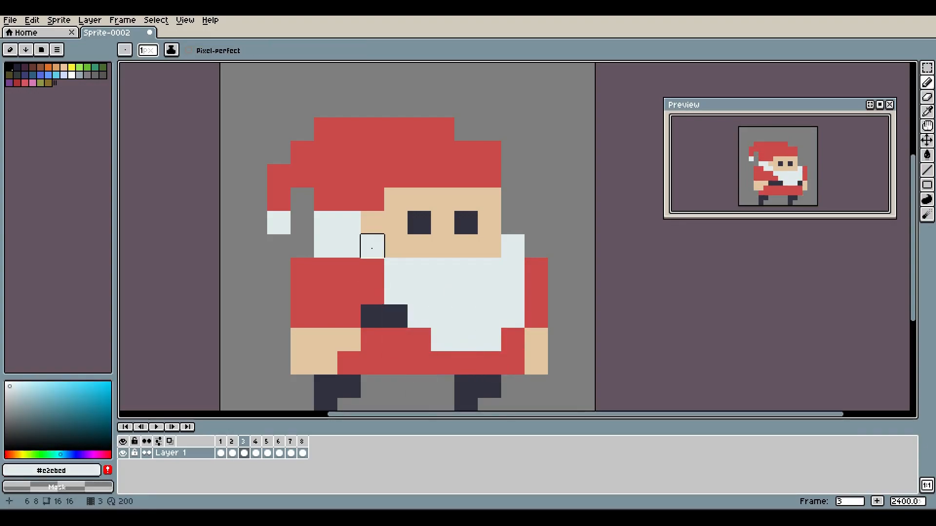
pyautogui.click(372, 269)
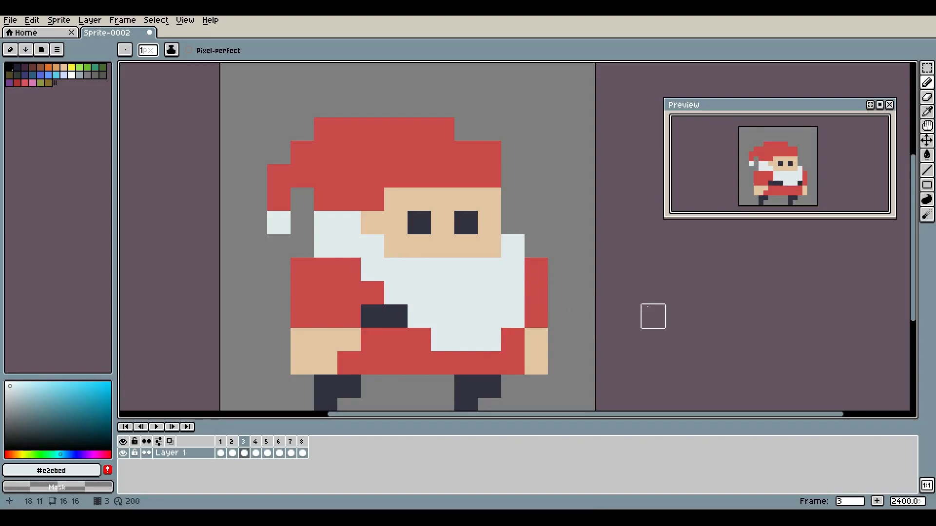
# Step: In frame 5, shorten the beard by painting its lowest row and the back corner pixel above it with the suit's red
pyautogui.press('Right')
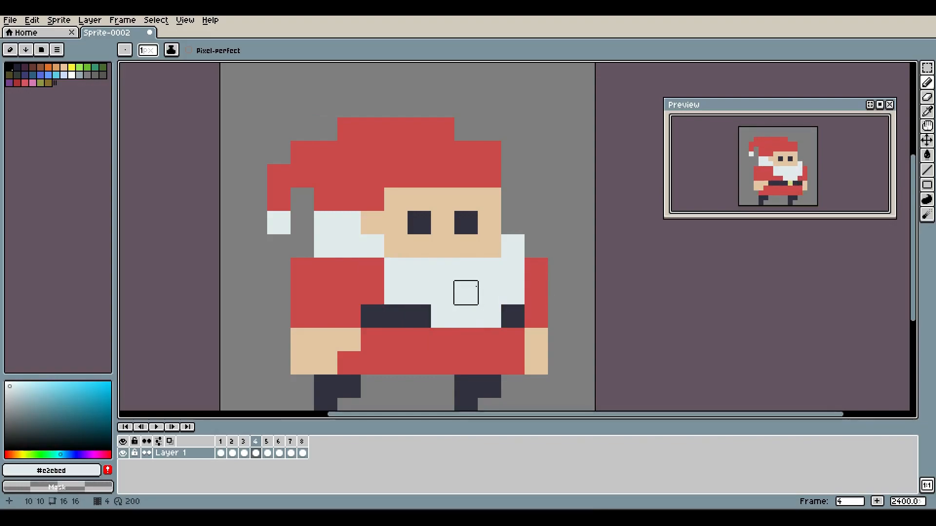
pyautogui.press('Right')
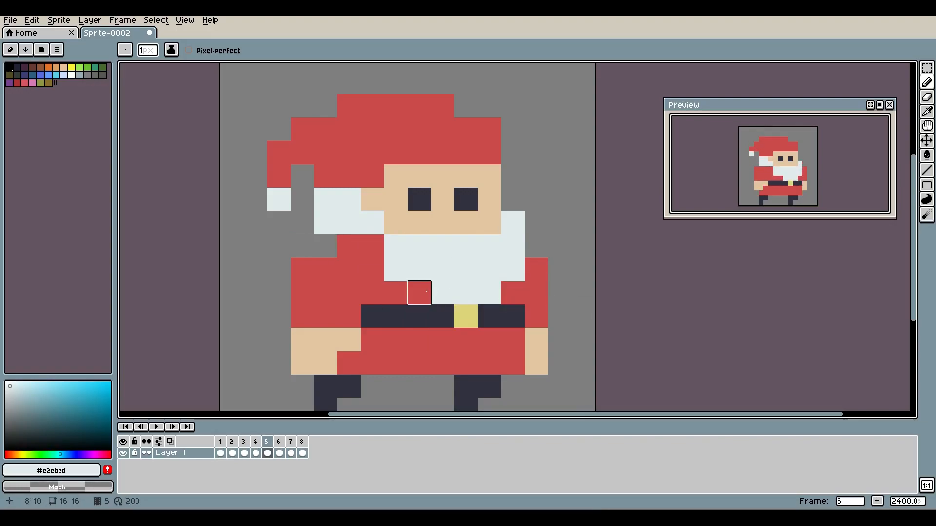
pyautogui.keyDown('alt'); pyautogui.click(426, 292); pyautogui.keyUp('alt')
pyautogui.moveTo(426, 291); pyautogui.dragTo(487, 291)
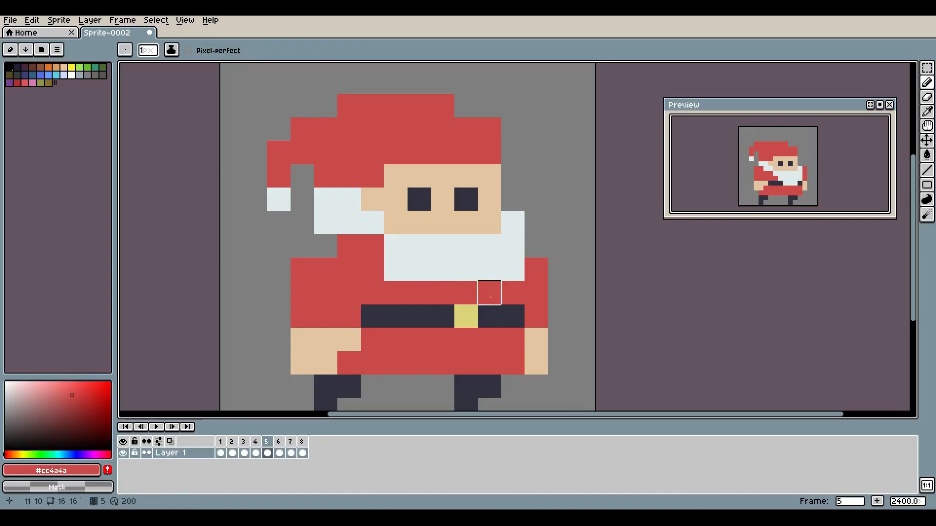
pyautogui.click(388, 273)
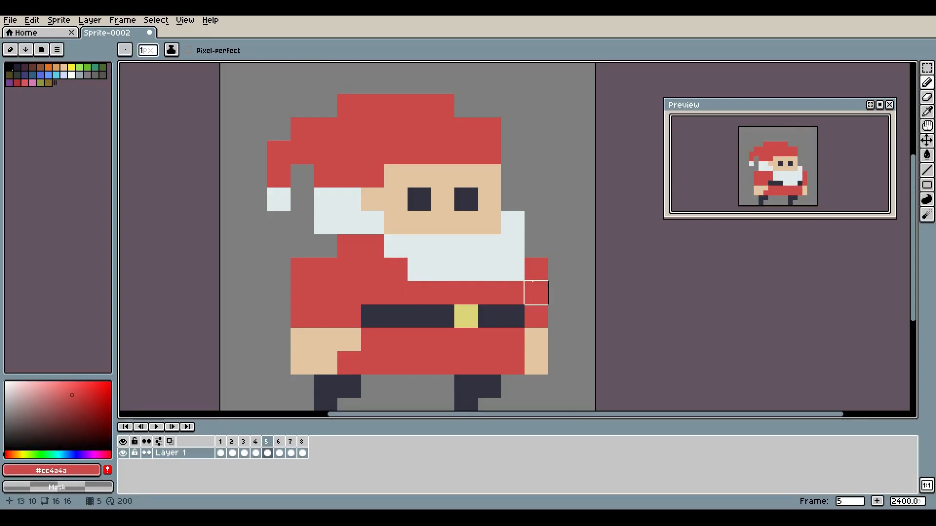
# Step: Trim the beard's front edge with the suit's red: one corner pixel in frame 5, then the front pixels of the two lowest rows in frame 6
pyautogui.click(510, 273)
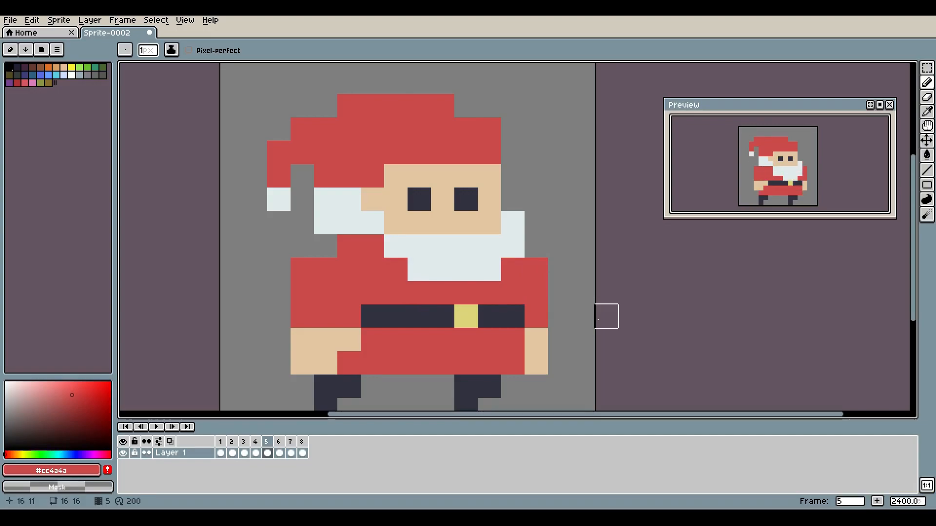
pyautogui.press('Right')
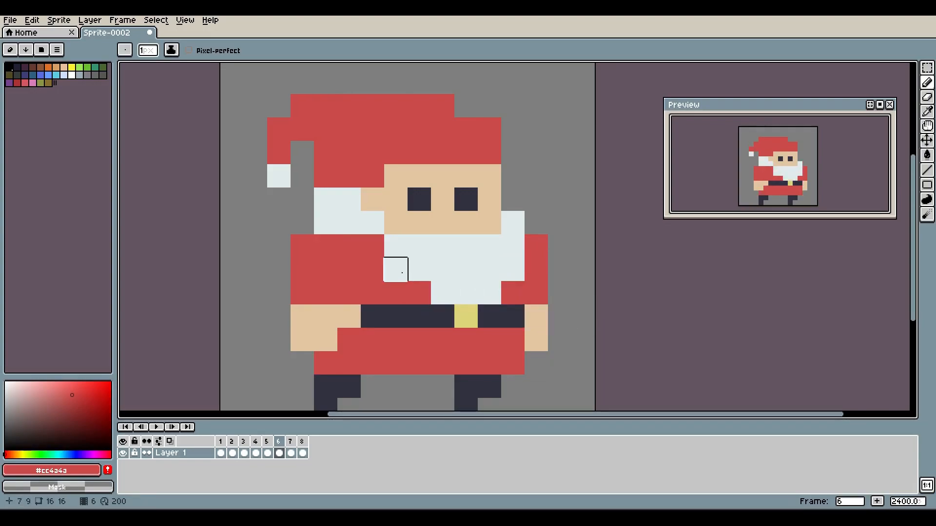
pyautogui.click(489, 292)
pyautogui.click(511, 269)
# Step: In frame 8, try to widen the beard's lowest row by one pixel of its white at the back
pyautogui.press('Right')
pyautogui.press('Left')
pyautogui.press('Left')
pyautogui.press('Right')
pyautogui.press('Right')
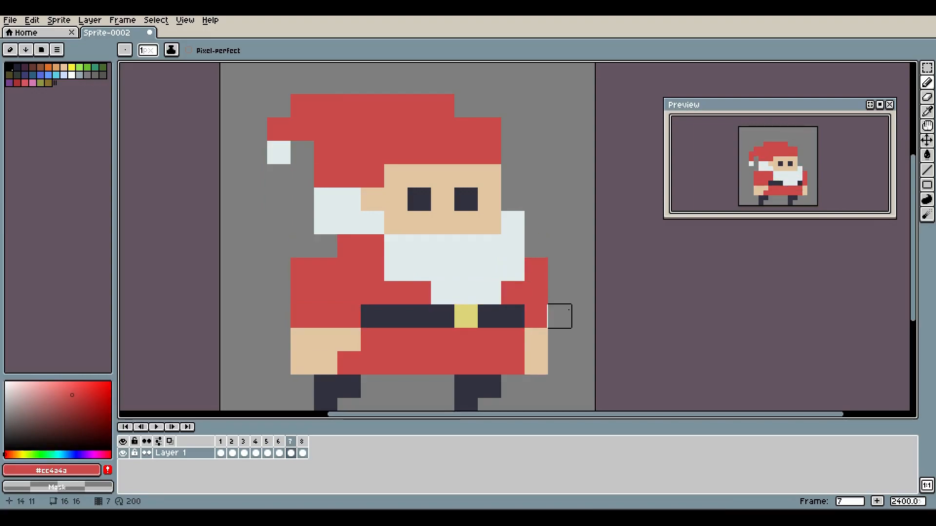
pyautogui.press('Right')
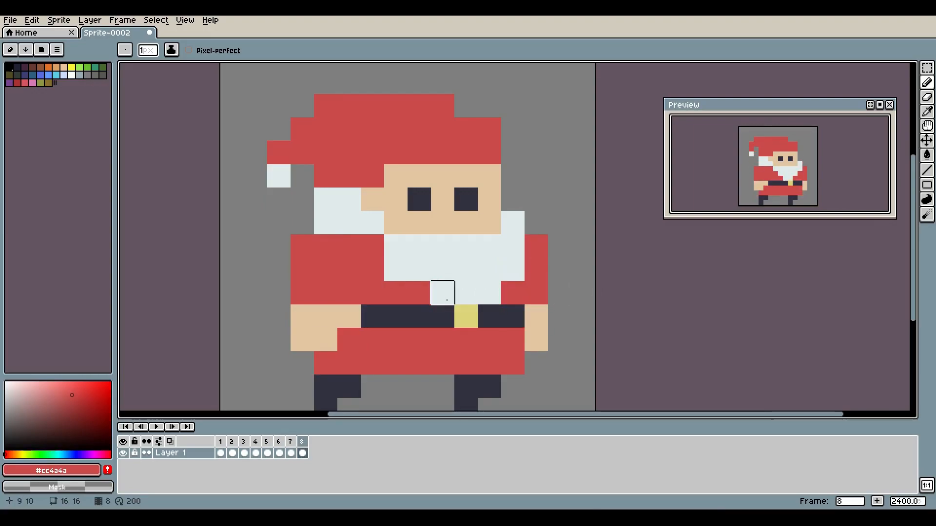
pyautogui.keyDown('alt'); pyautogui.click(449, 266); pyautogui.keyUp('alt')
pyautogui.click(420, 287)
# Step: Compare the beard across the first frames and undo the last white beard pixel
pyautogui.press('Right')
pyautogui.press('Right')
pyautogui.press('Right')
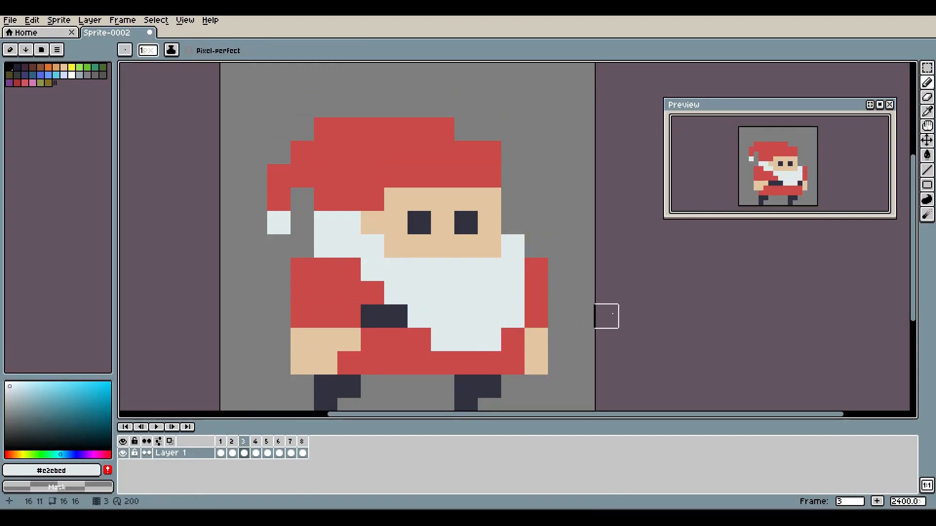
pyautogui.press('Left')
pyautogui.press('Left')
pyautogui.press('Left')
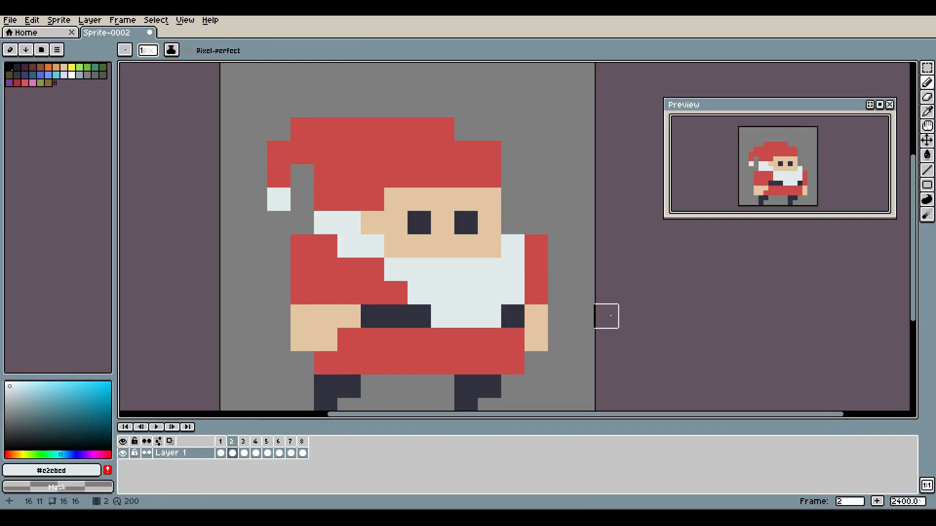
pyautogui.hotkey('ctrl', 'z')
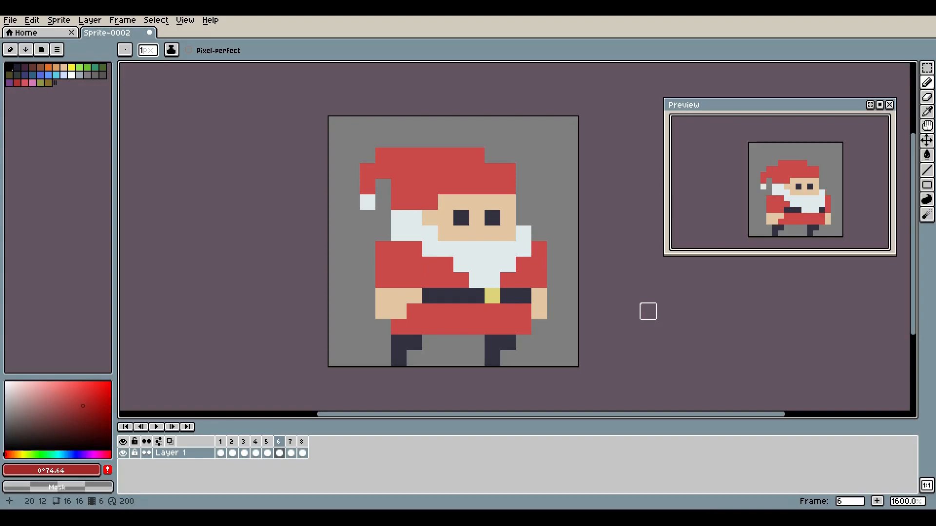
pyautogui.scroll(-2, 647, 310)
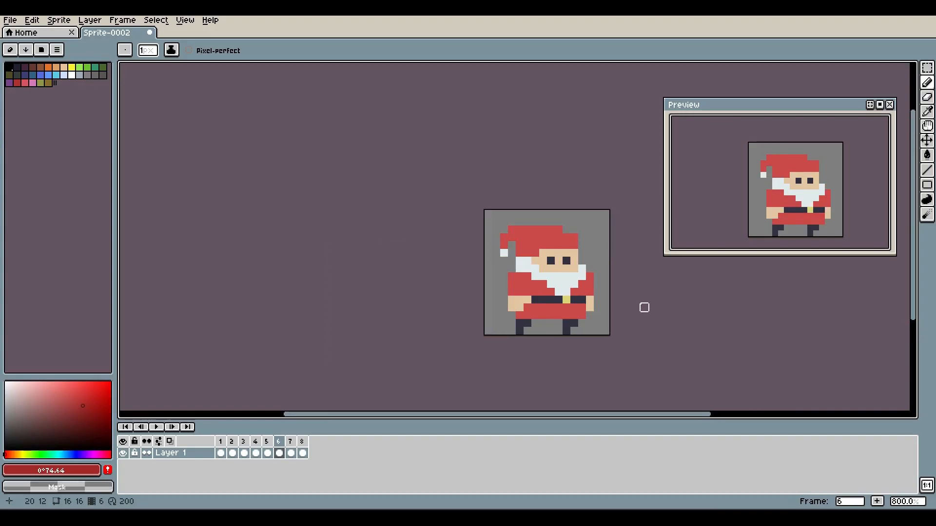
pyautogui.scroll(2, 644, 309)
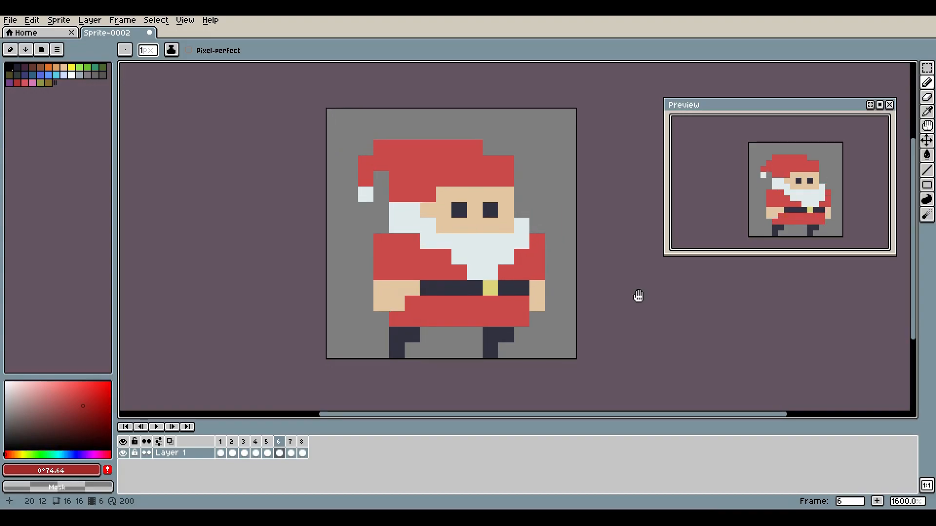